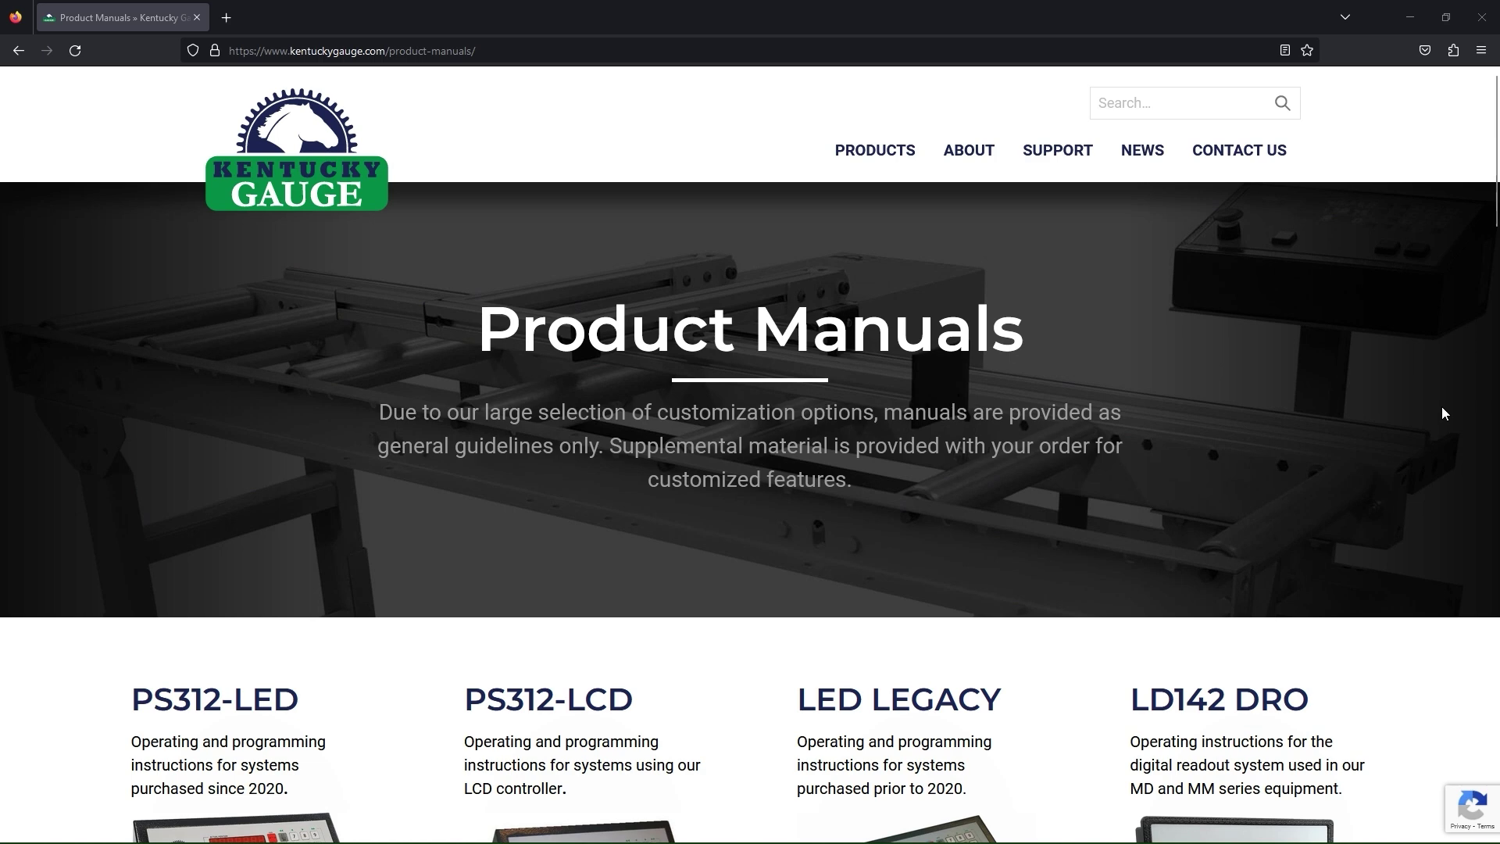
{"action": "scroll", "coordinate": [1444, 414], "scroll_direction": "down", "scroll_amount": 6}
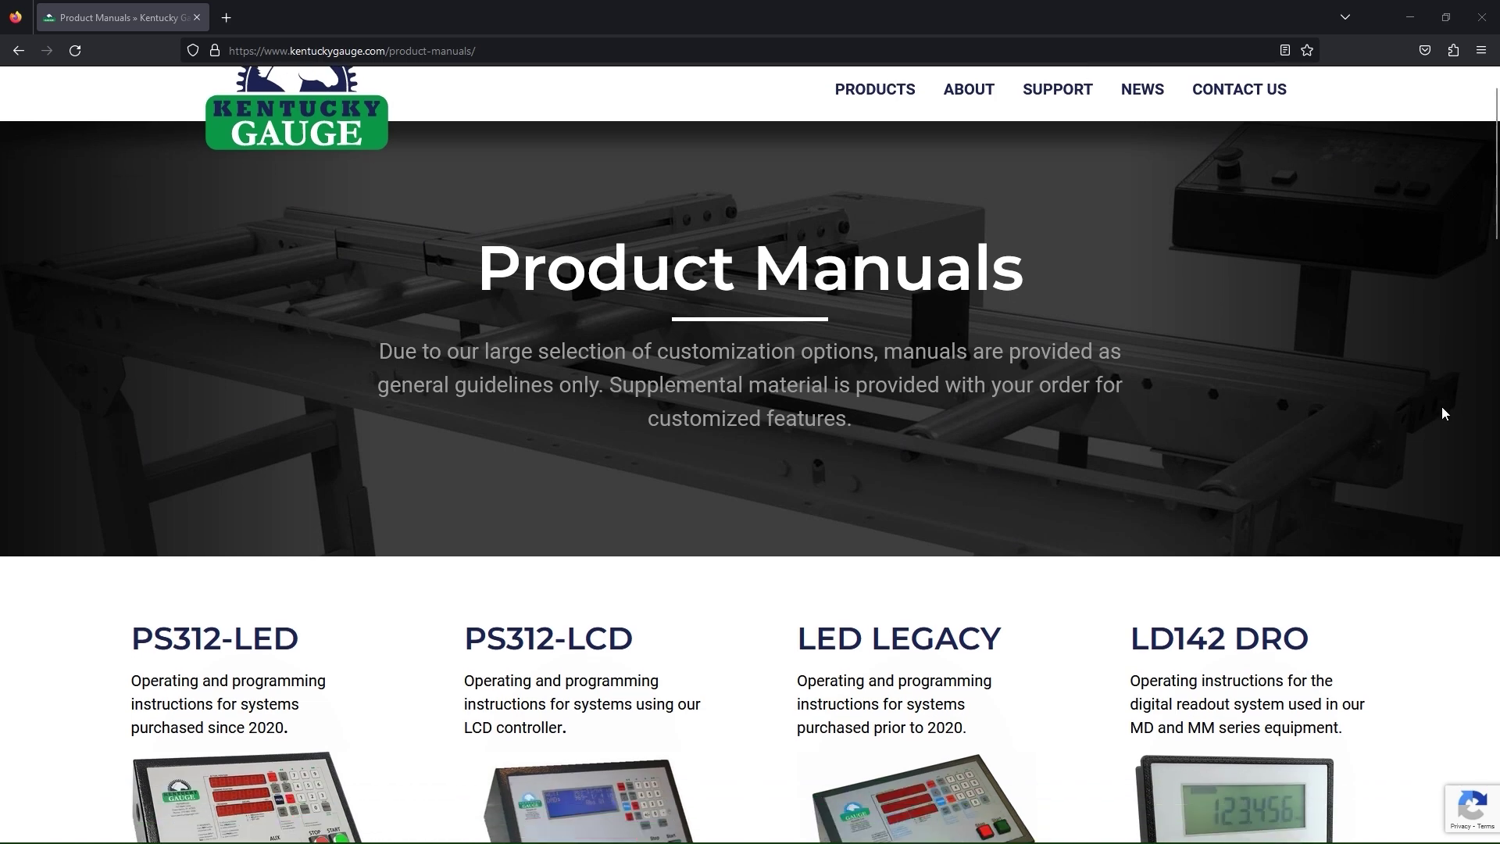
{"action": "scroll", "coordinate": [1444, 414], "scroll_direction": "down", "scroll_amount": 3}
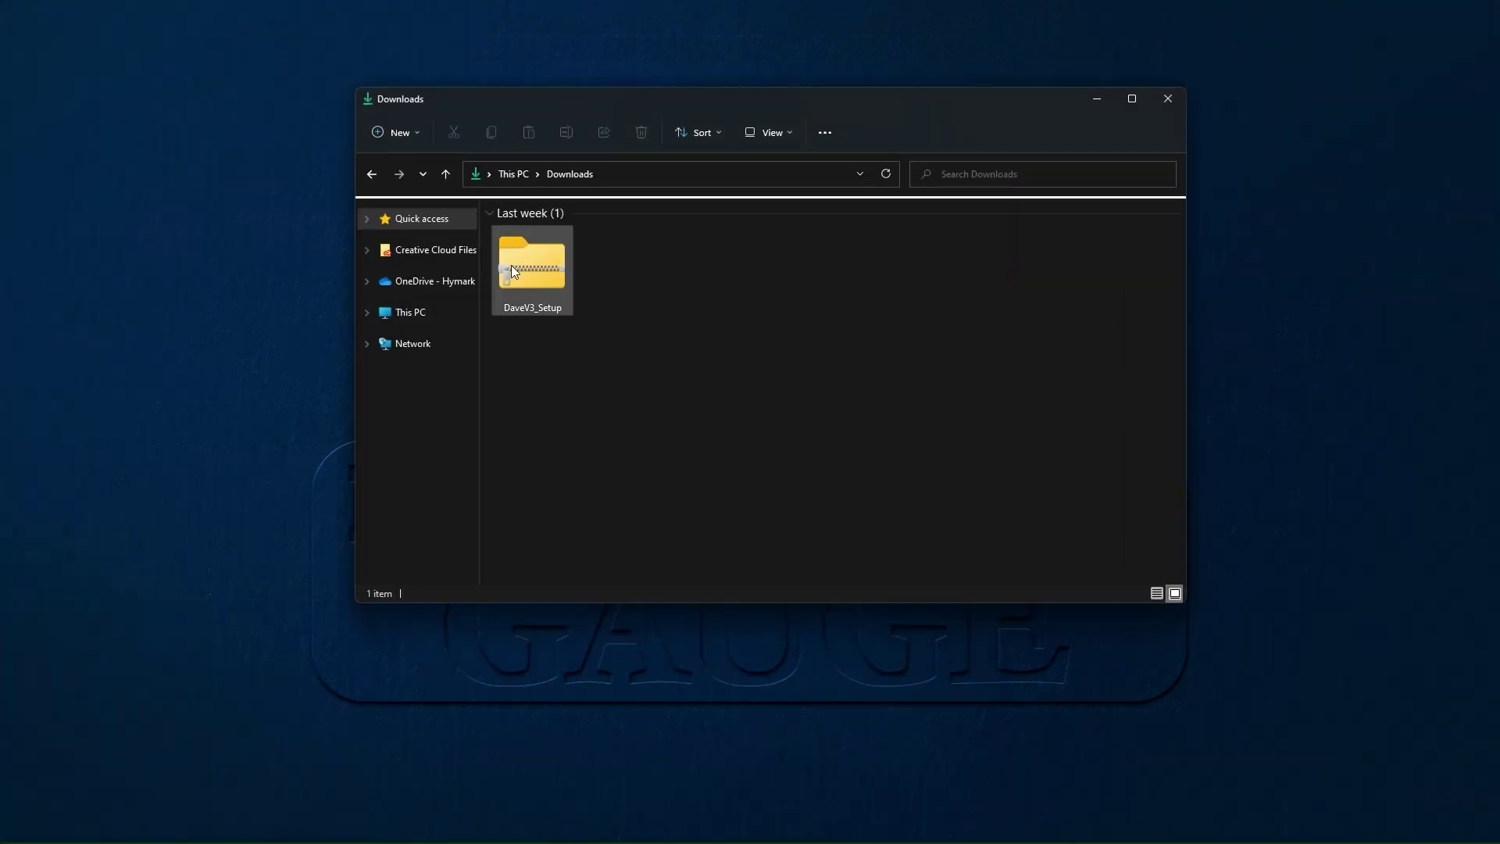
Extract the DaveV3_Setup archive from Downloads to the root of the Windows (C:) drive
{"action": "left_click", "coordinate": [511, 265]}
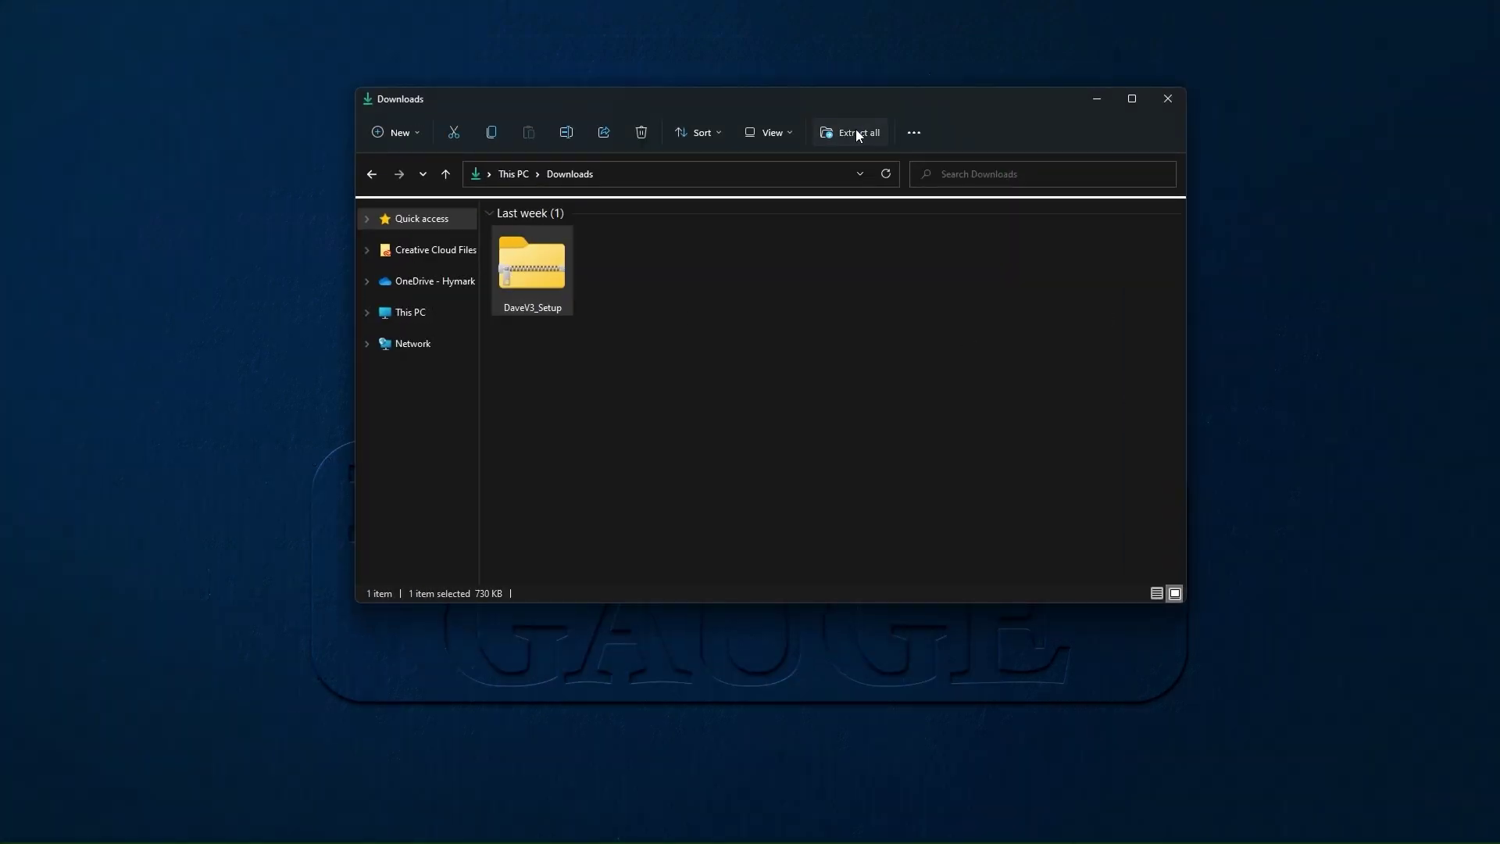
{"action": "left_click", "coordinate": [856, 129]}
{"action": "left_click", "coordinate": [918, 362]}
{"action": "left_click", "coordinate": [566, 475]}
{"action": "double_click", "coordinate": [747, 509]}
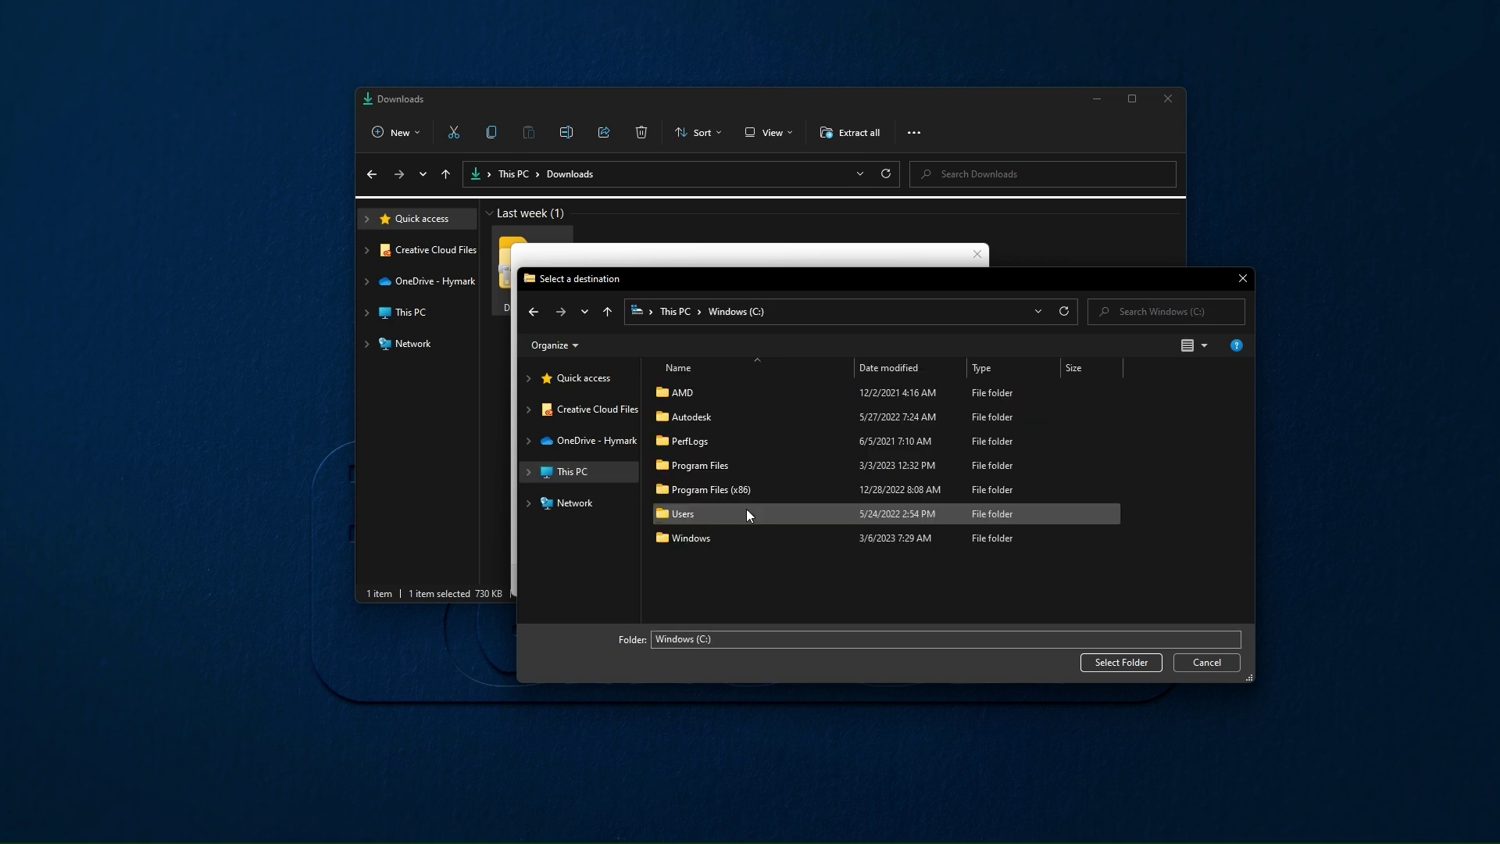
{"action": "left_click", "coordinate": [1142, 665]}
{"action": "left_click", "coordinate": [900, 584]}
Open the extracted DaveV3_1.1.1 folder on the C: drive and run the DaVe application once, dismissing its message
{"action": "left_click", "coordinate": [398, 313]}
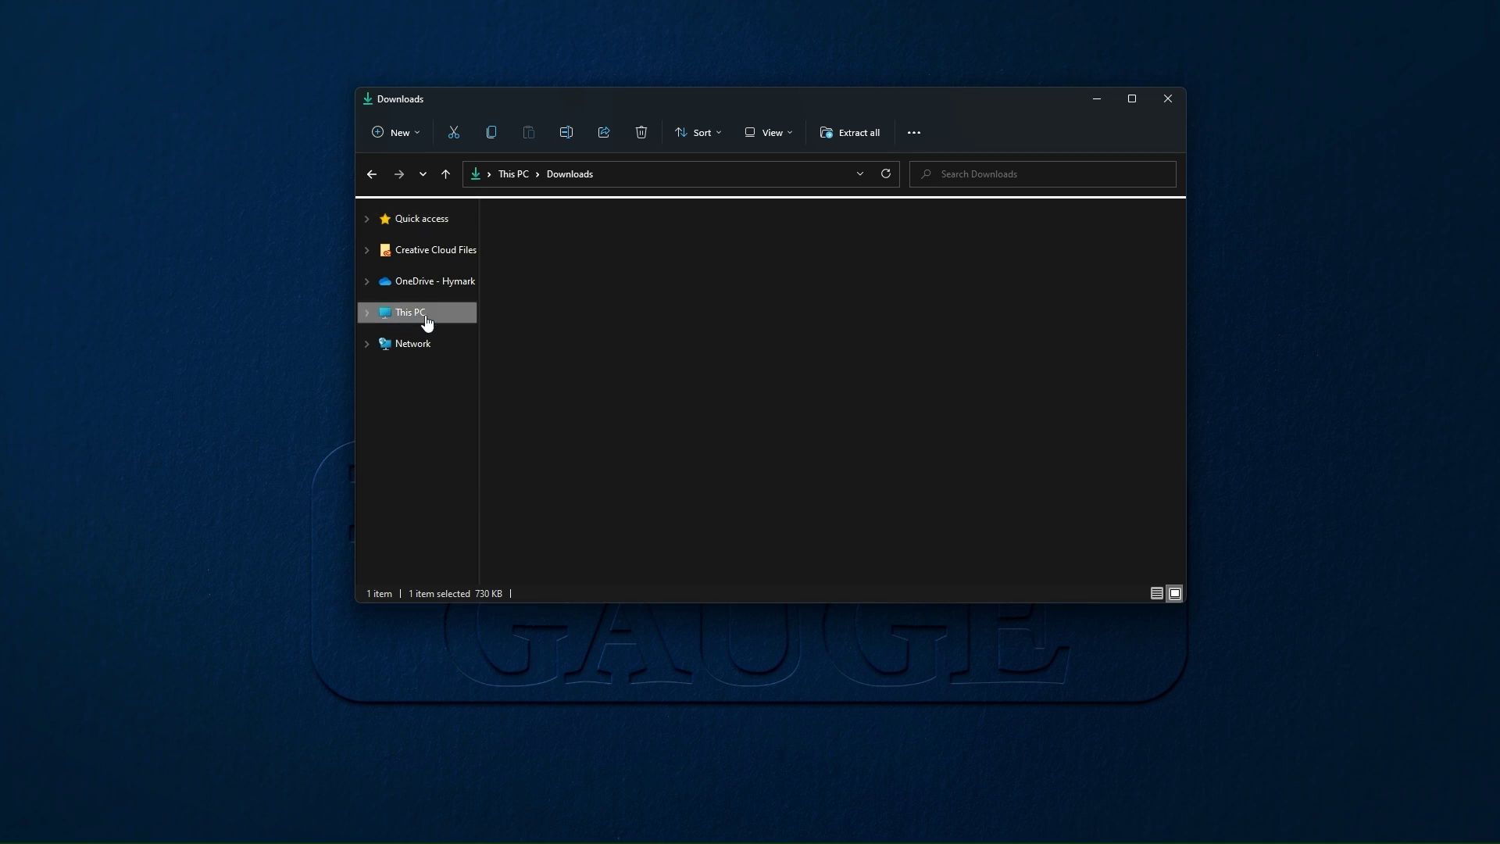
{"action": "double_click", "coordinate": [573, 358]}
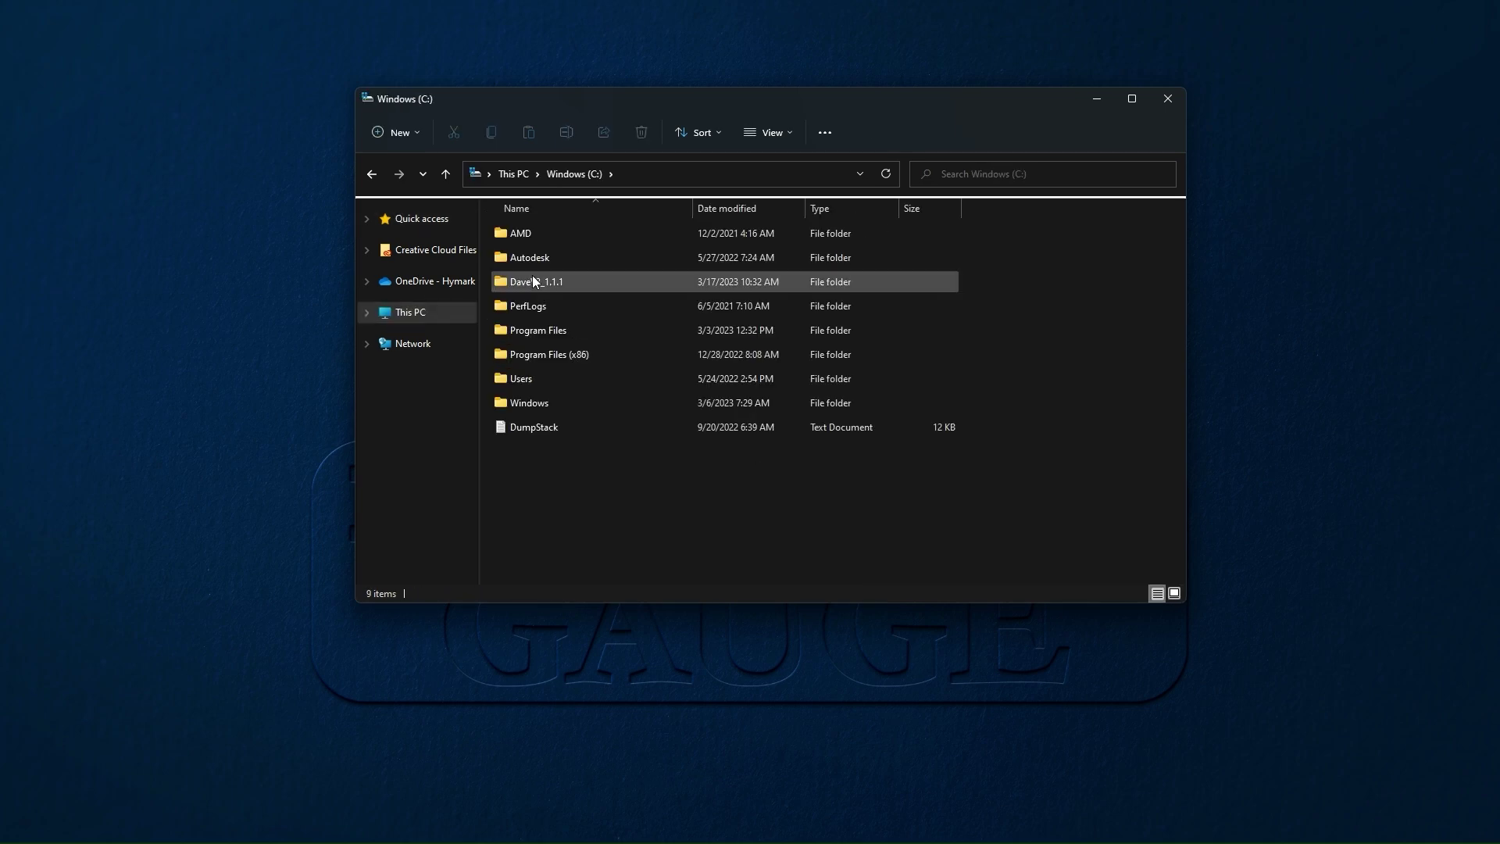
{"action": "double_click", "coordinate": [533, 280]}
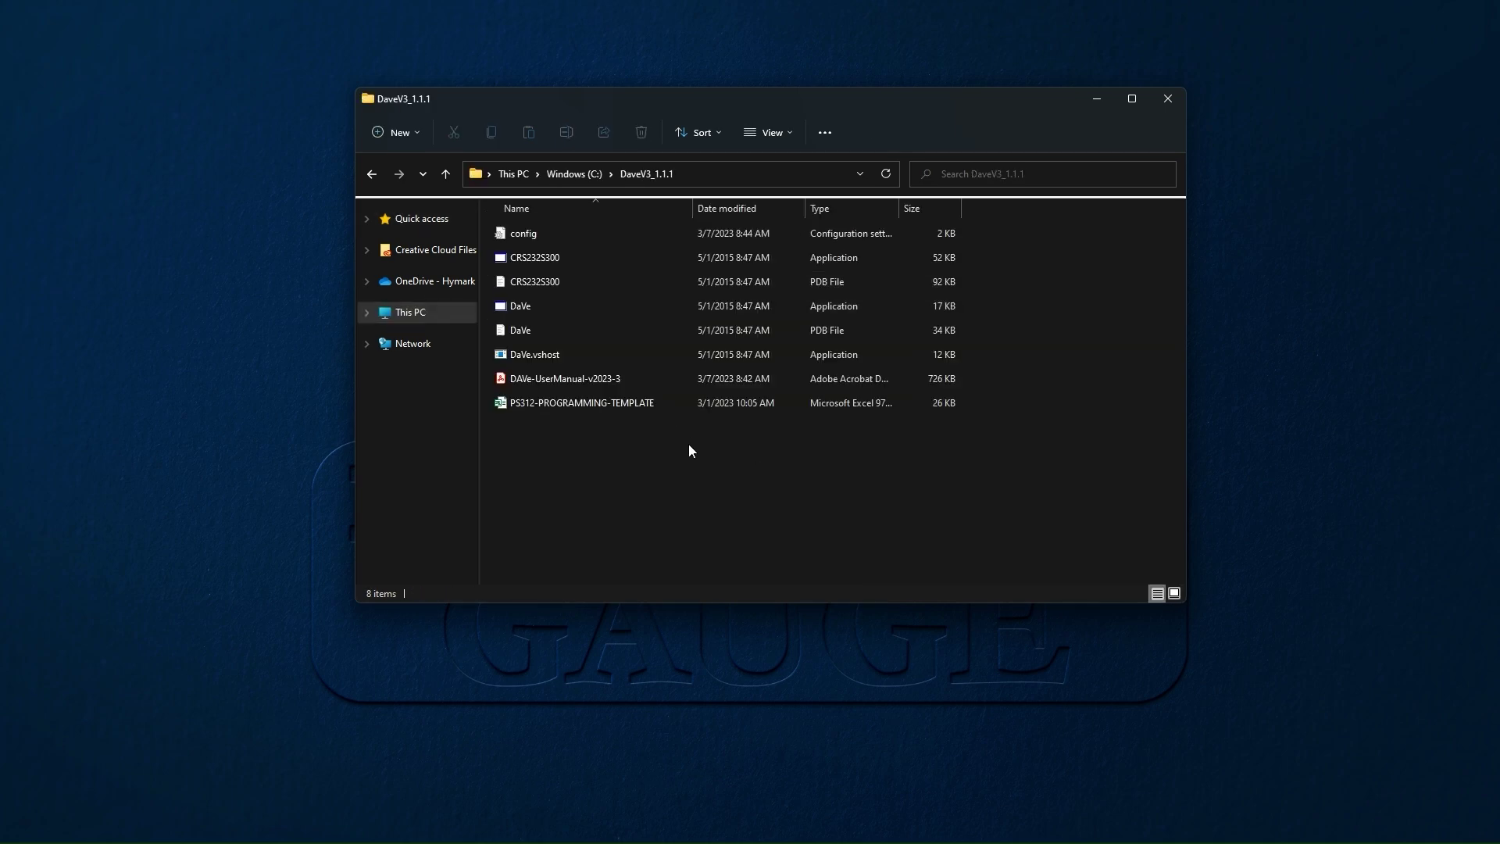
{"action": "double_click", "coordinate": [597, 308]}
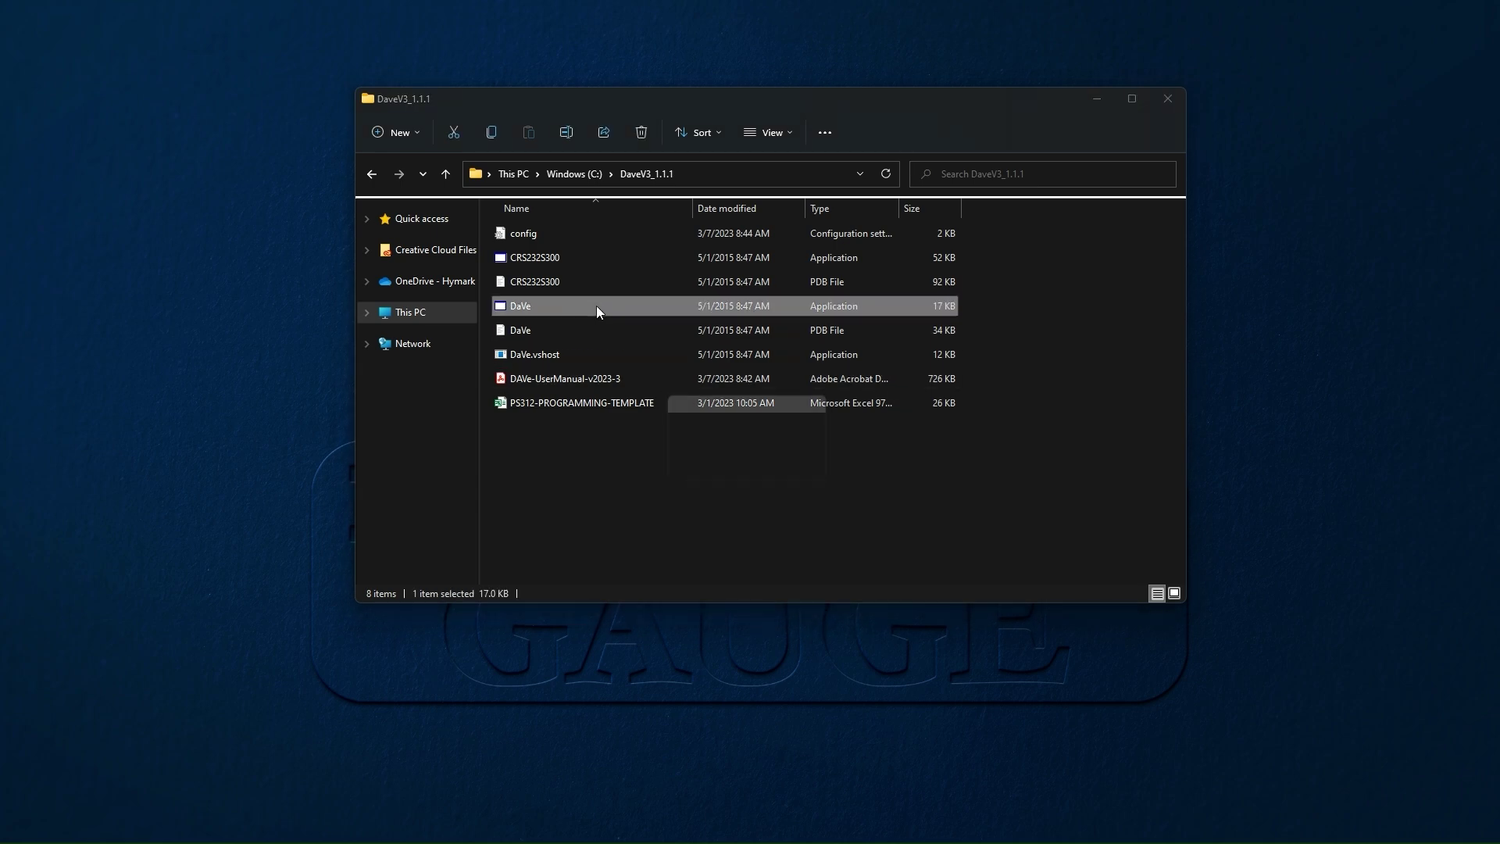
{"action": "left_click", "coordinate": [817, 474]}
Replace licence.key in the DaveV3_1.1.1 folder with the copied licence file from the Desktop
{"action": "left_click", "coordinate": [612, 402]}
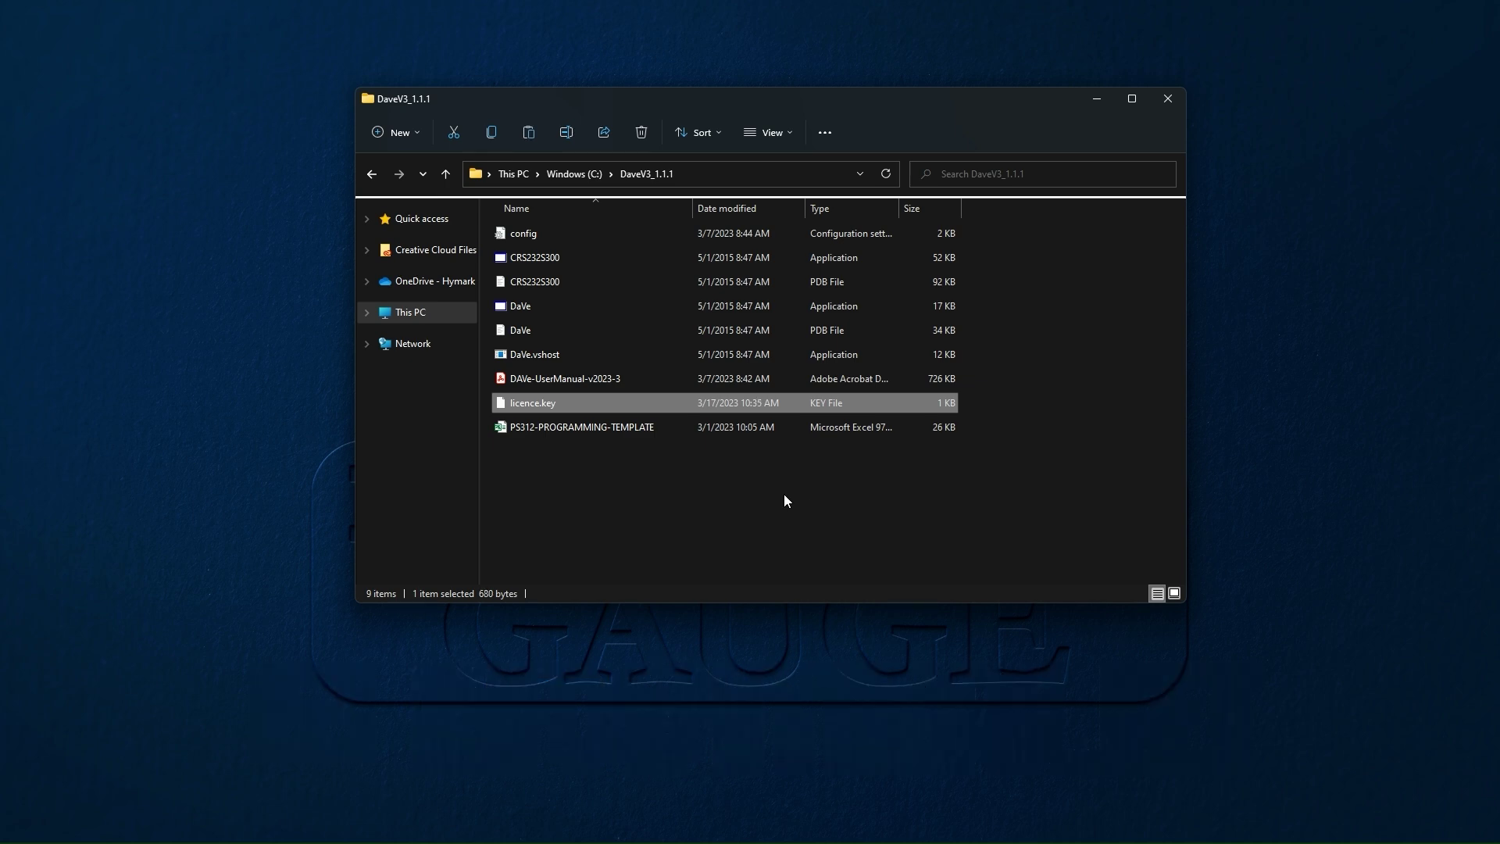
{"action": "key", "text": "ctrl+v"}
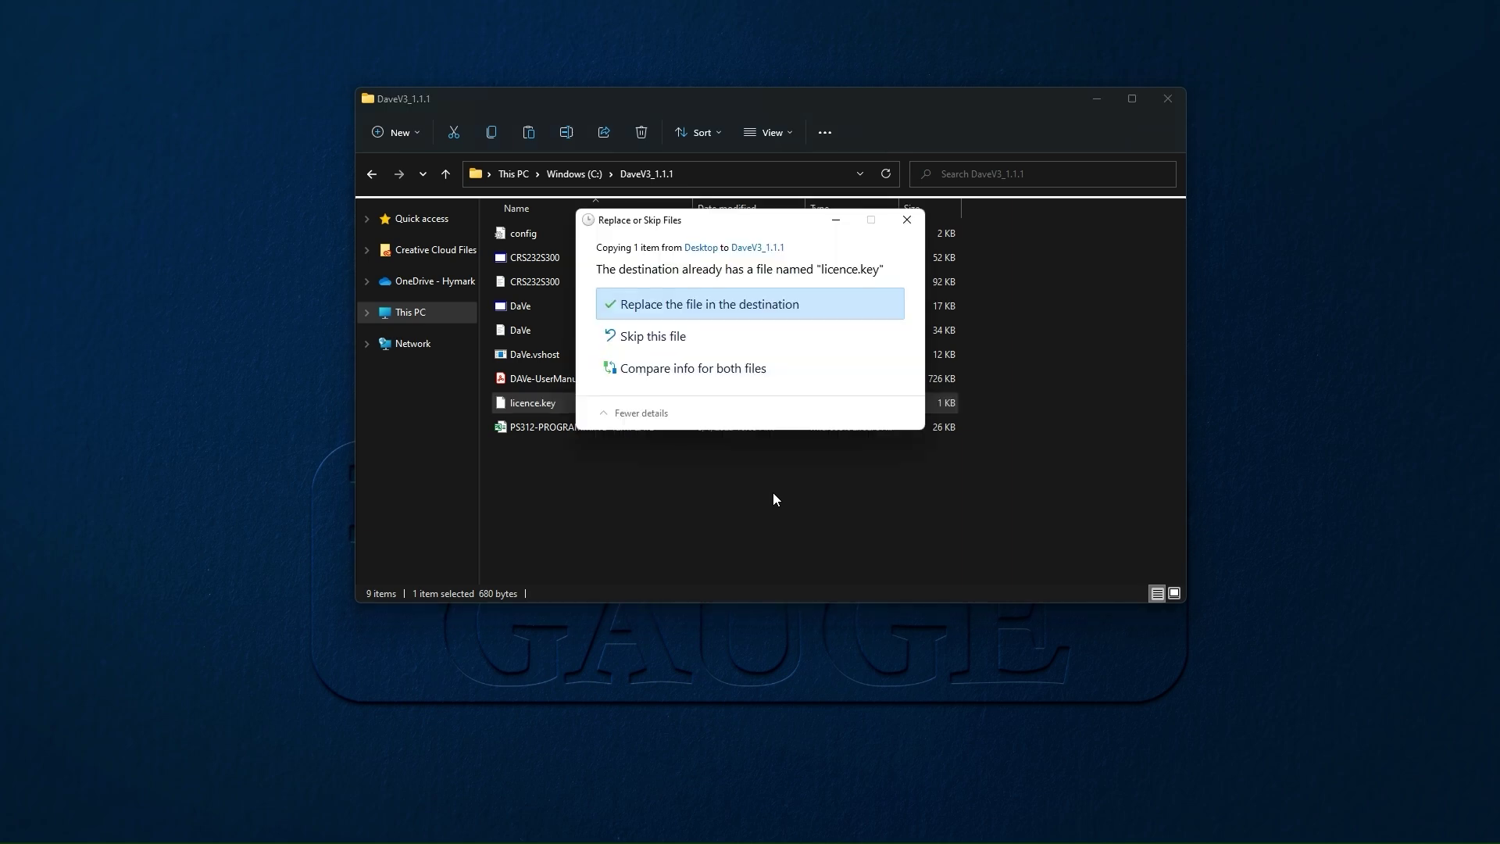
{"action": "left_click", "coordinate": [742, 308]}
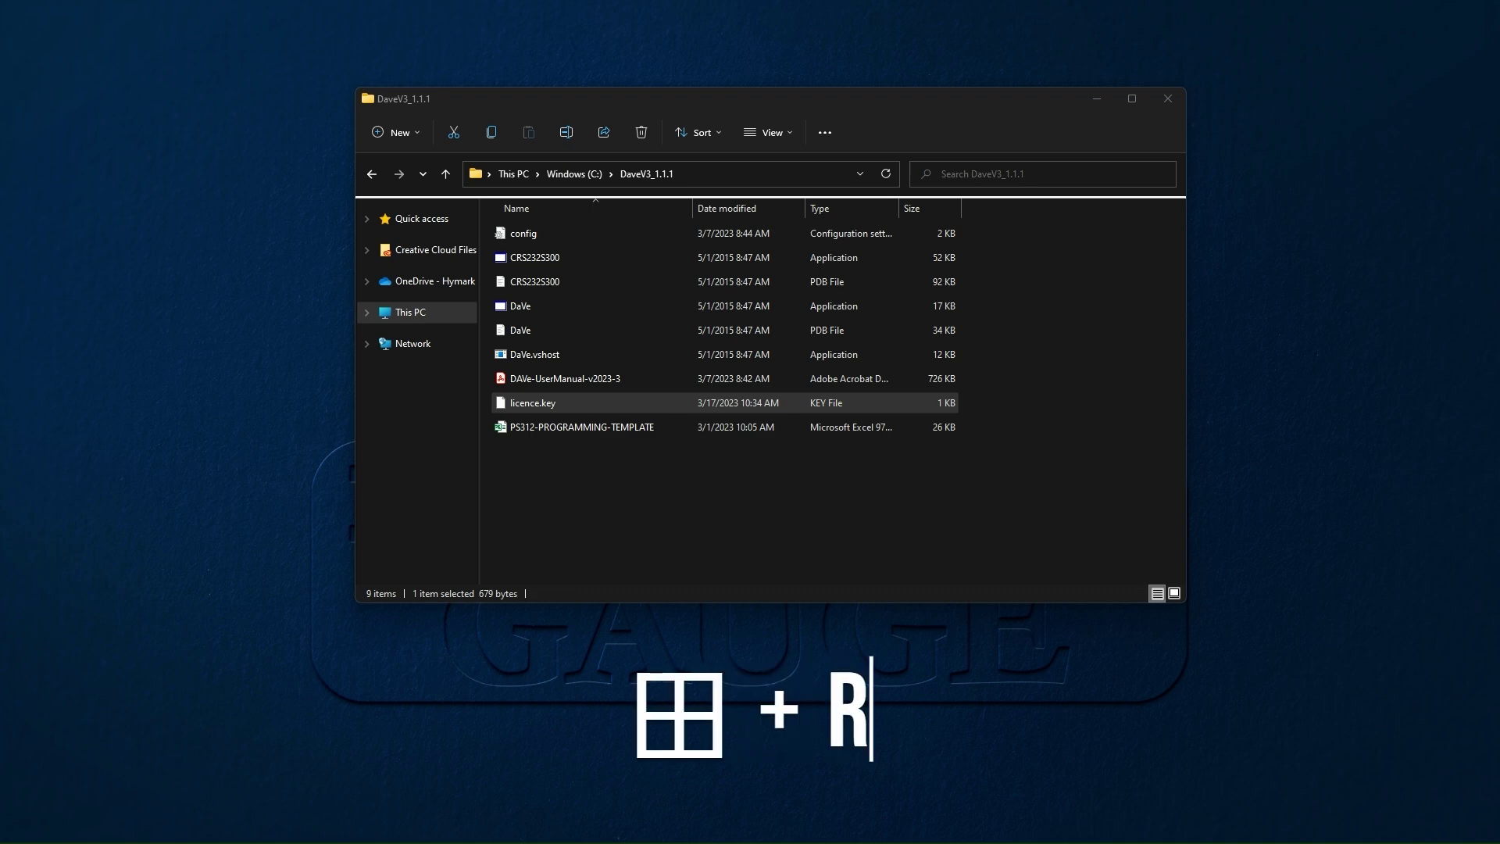
Check the COM port number under Ports (COM & LPT) in Device Manager (devmgmt.msc), with hidden devices shown
{"action": "key", "text": "super+r"}
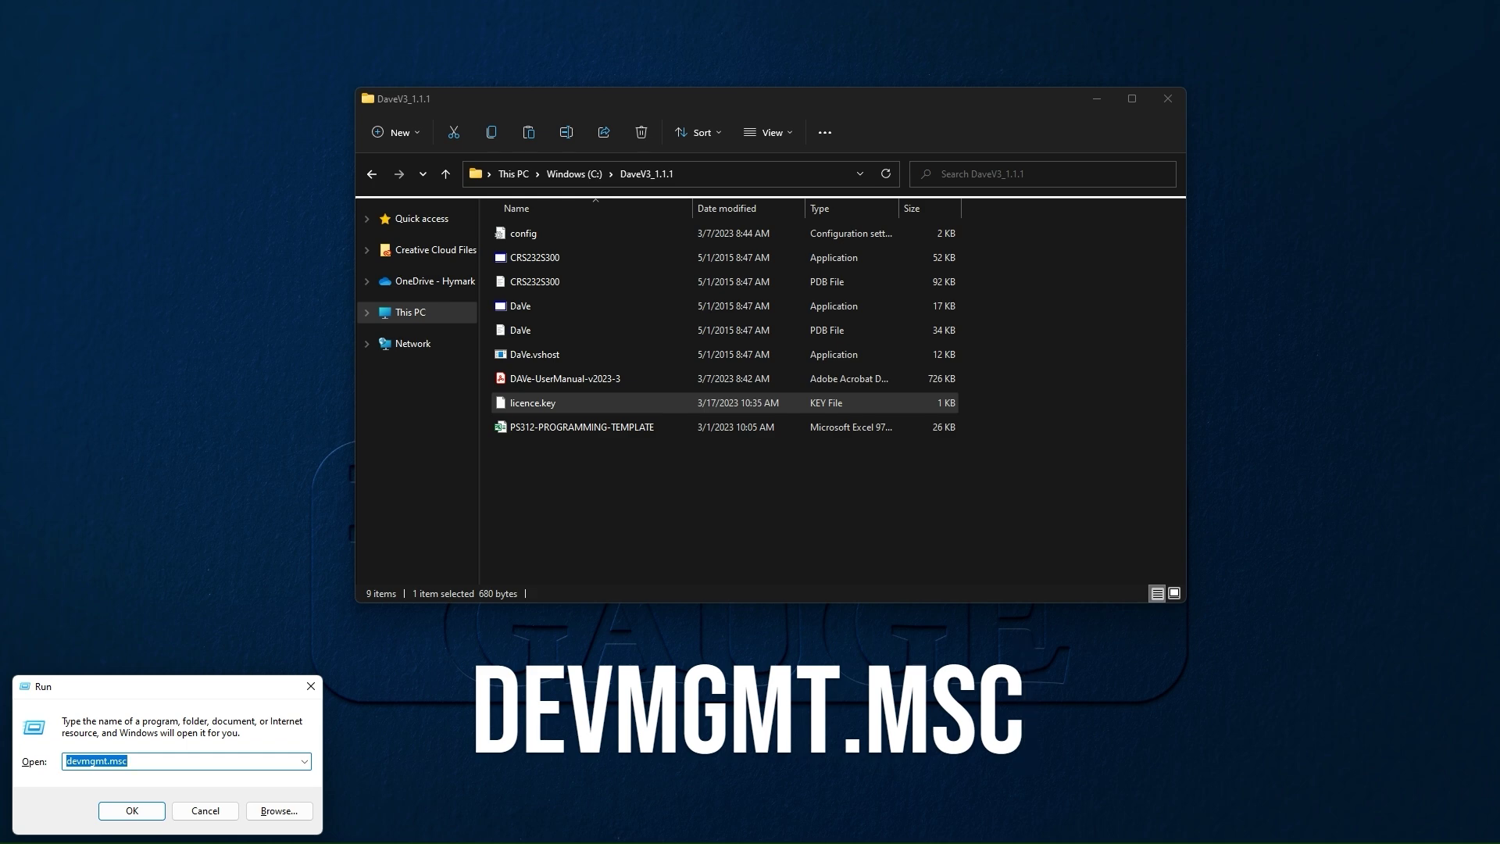
{"action": "key", "text": "Return"}
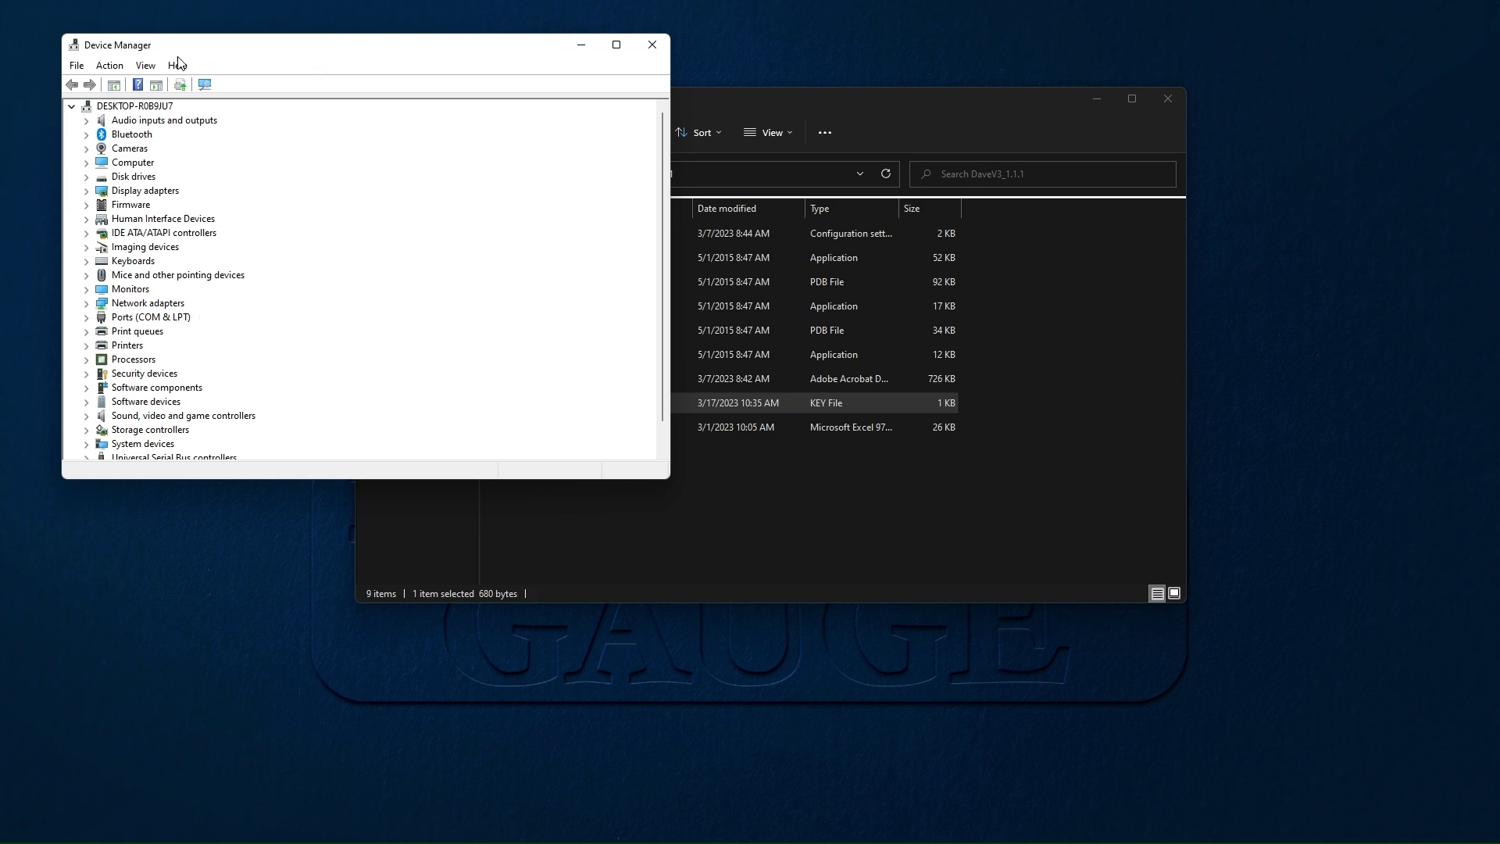
{"action": "left_click", "coordinate": [146, 65]}
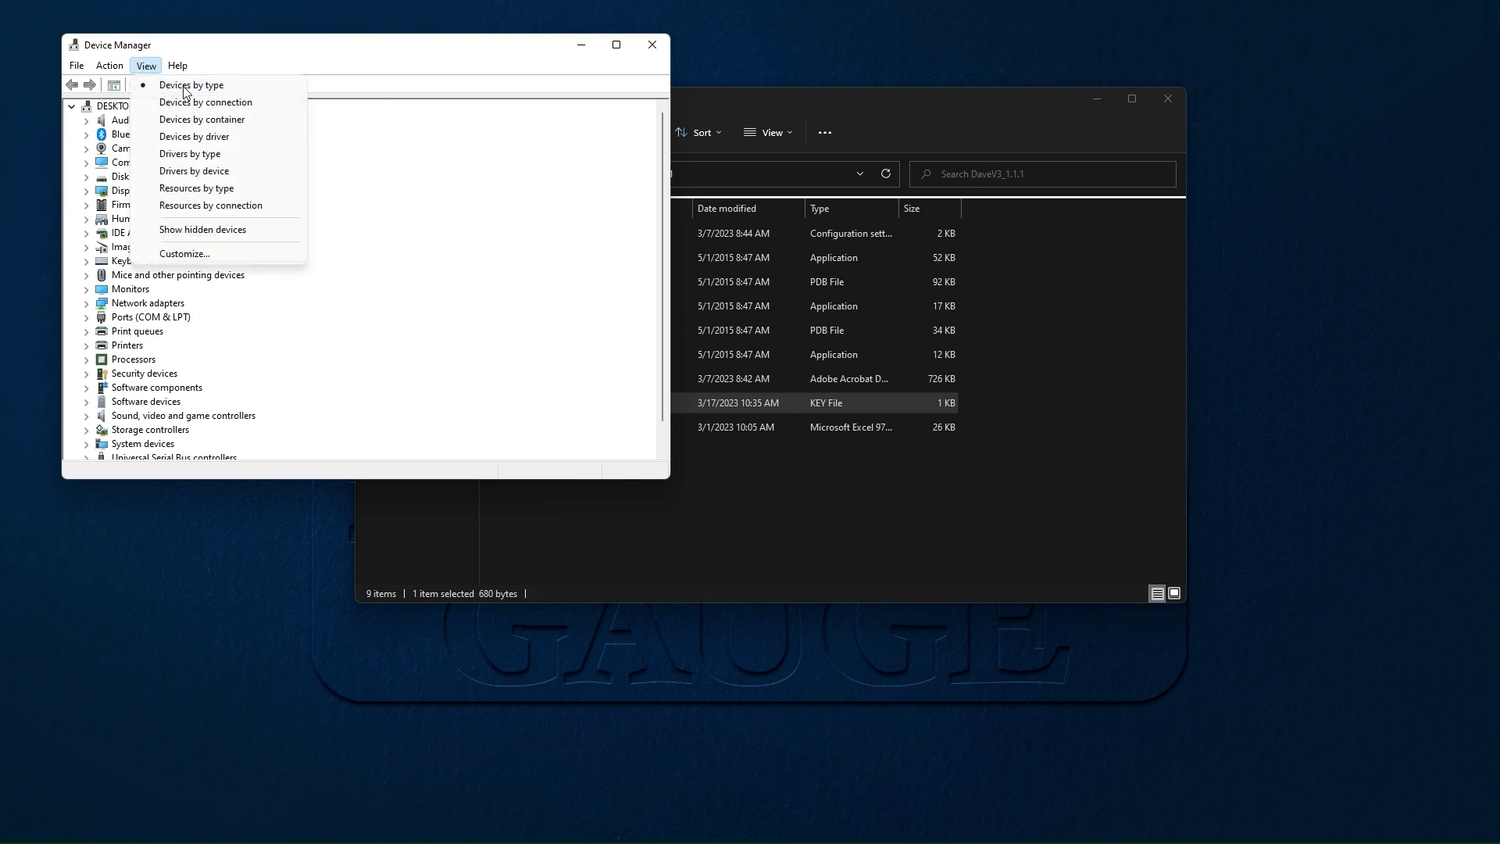
{"action": "left_click", "coordinate": [231, 230]}
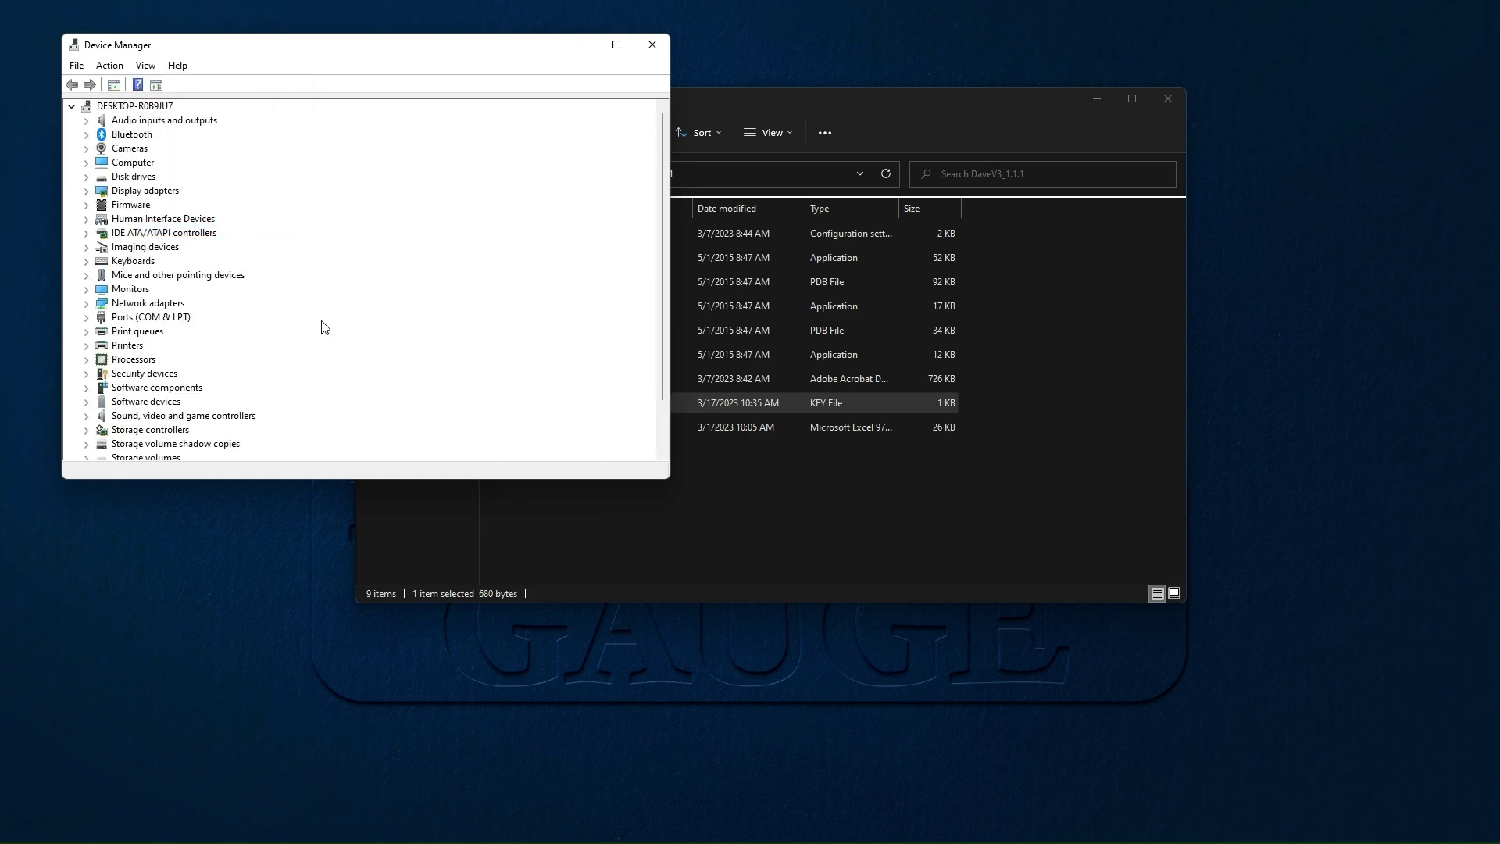
{"action": "left_click", "coordinate": [86, 318]}
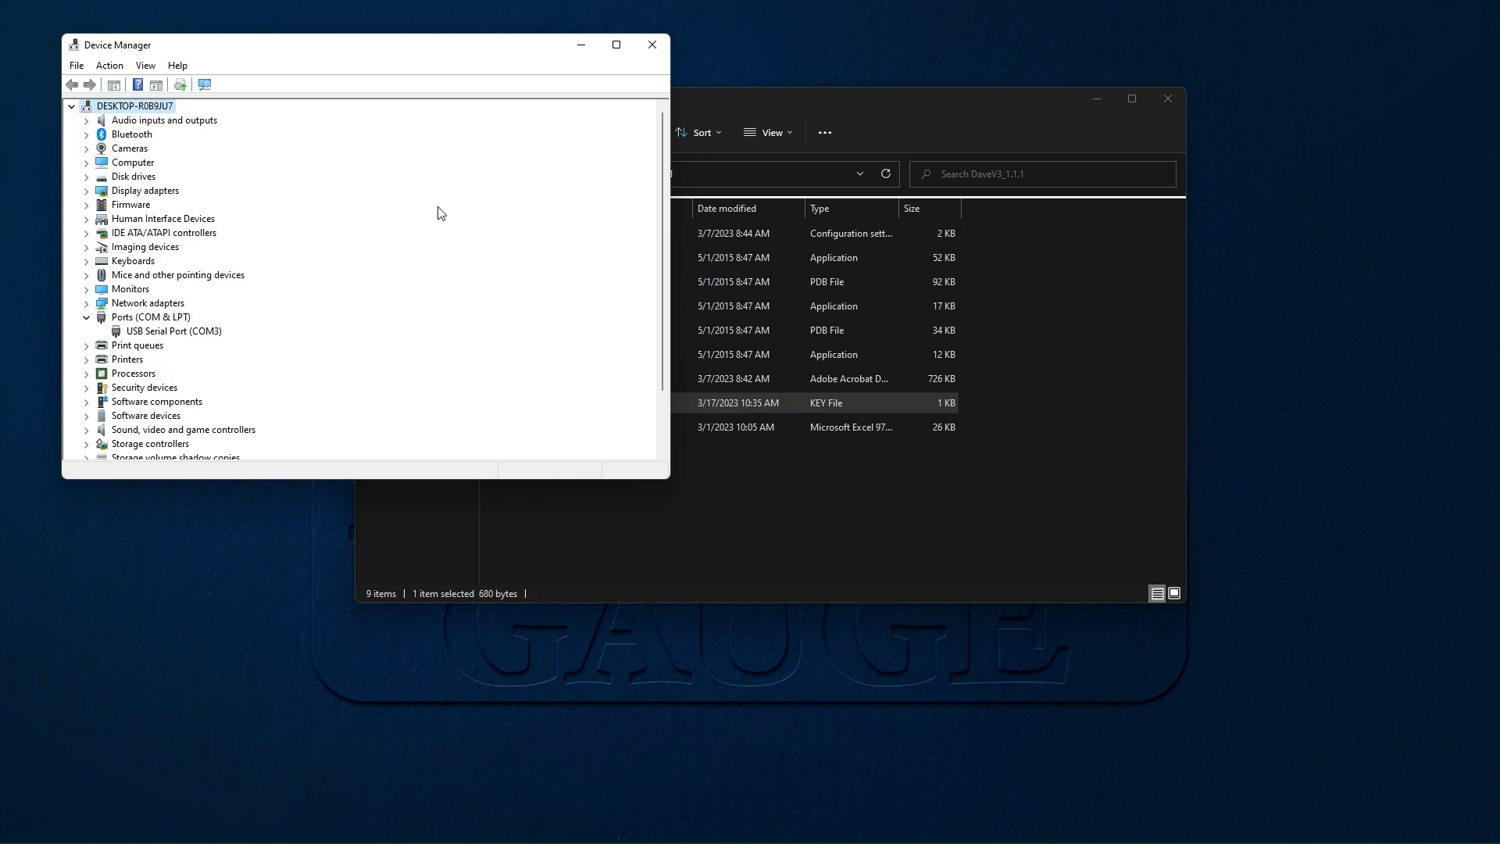
{"action": "left_click", "coordinate": [653, 45]}
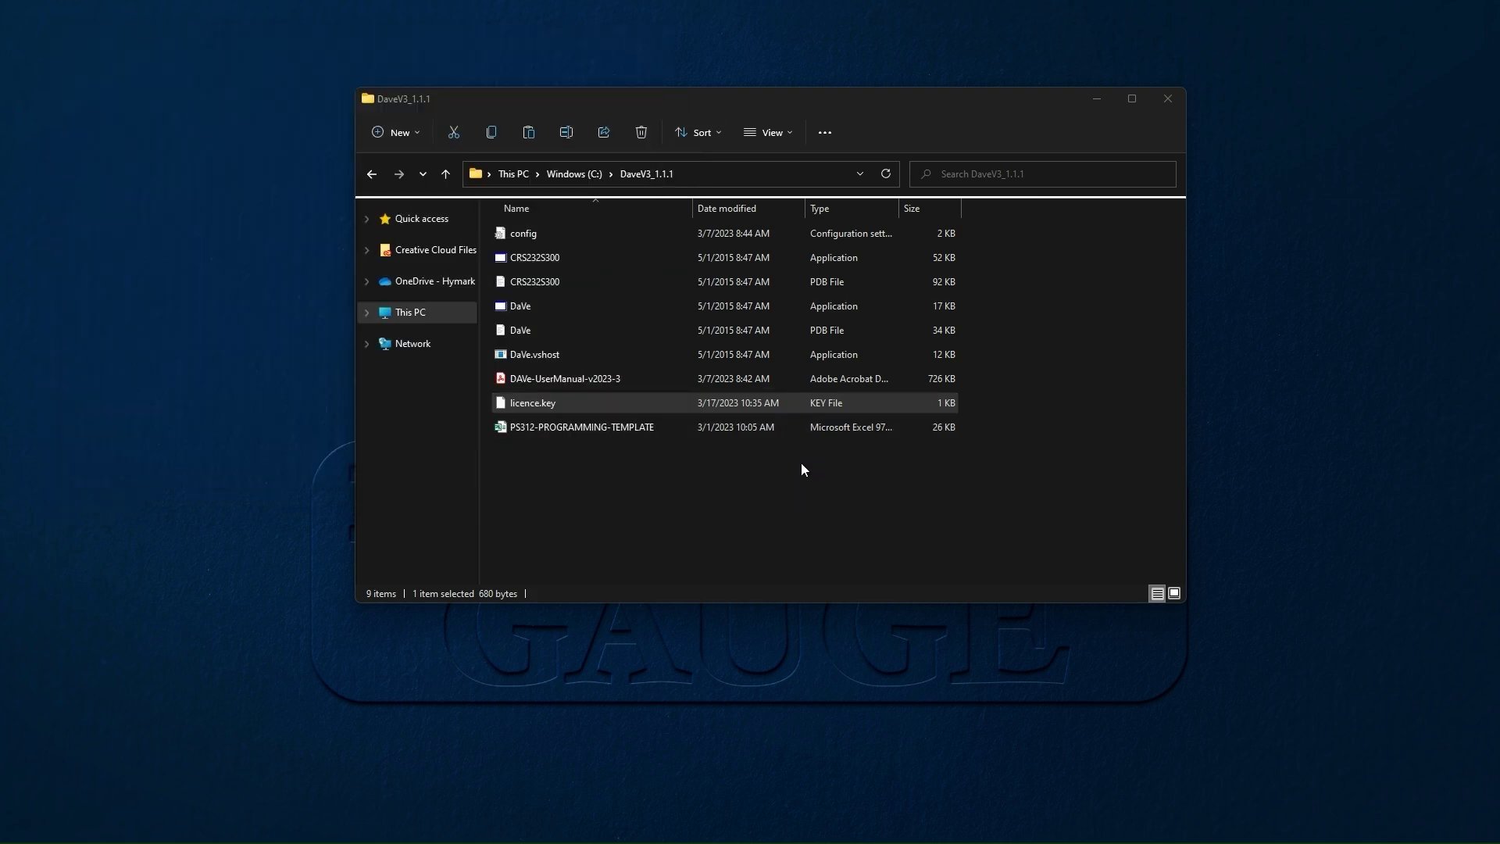
Set COMMPORT to 3 in the DAVe config file, then save and close it
{"action": "left_click", "coordinate": [557, 239]}
{"action": "double_click", "coordinate": [557, 241]}
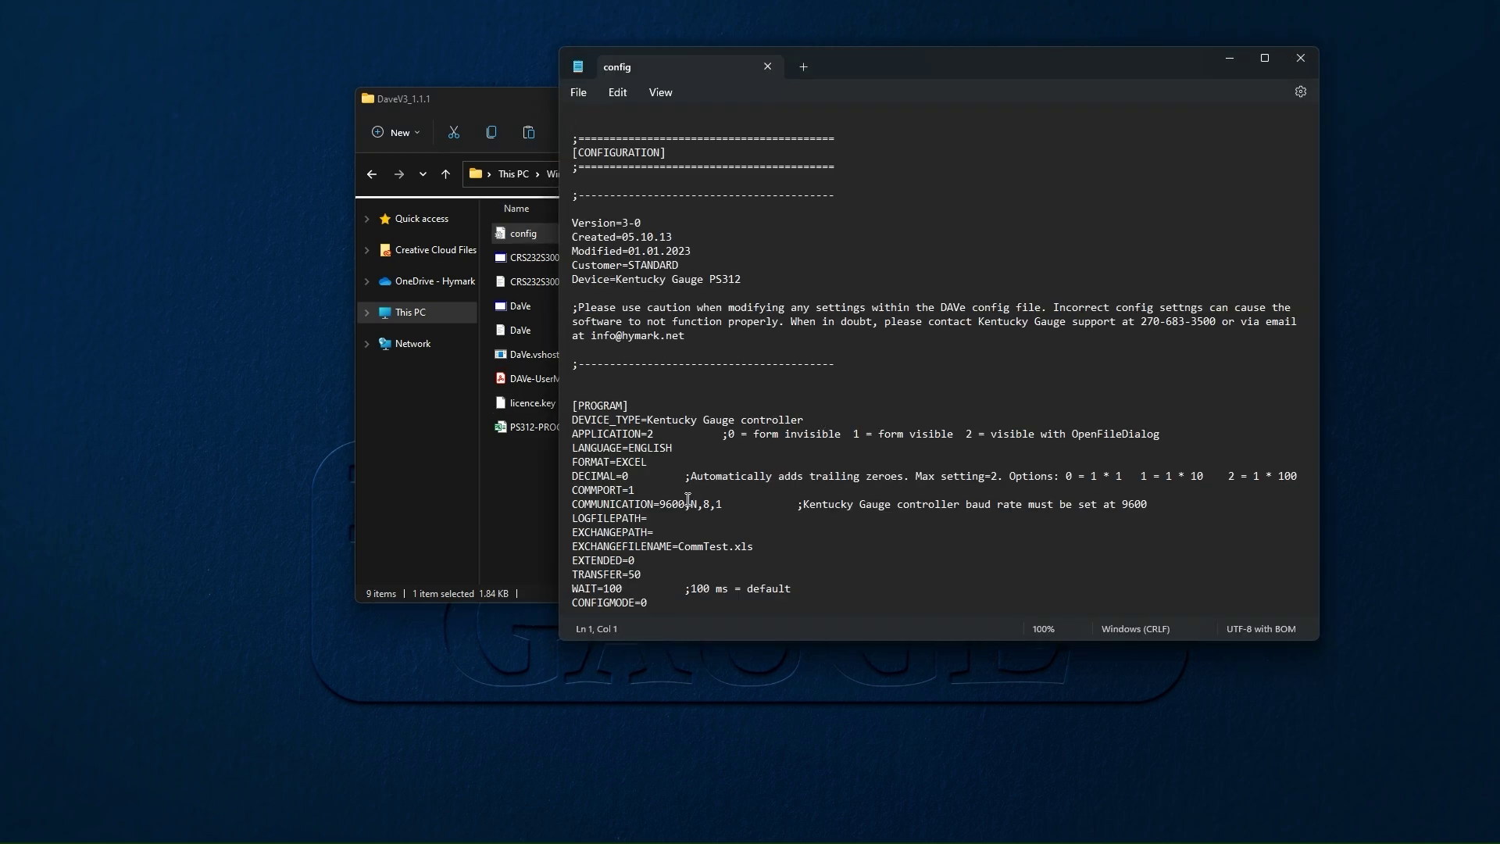
{"action": "left_click_drag", "start_coordinate": [635, 490], "coordinate": [571, 491]}
{"action": "left_click", "coordinate": [665, 490]}
{"action": "key", "text": "BackSpace"}
{"action": "type", "text": "3"}
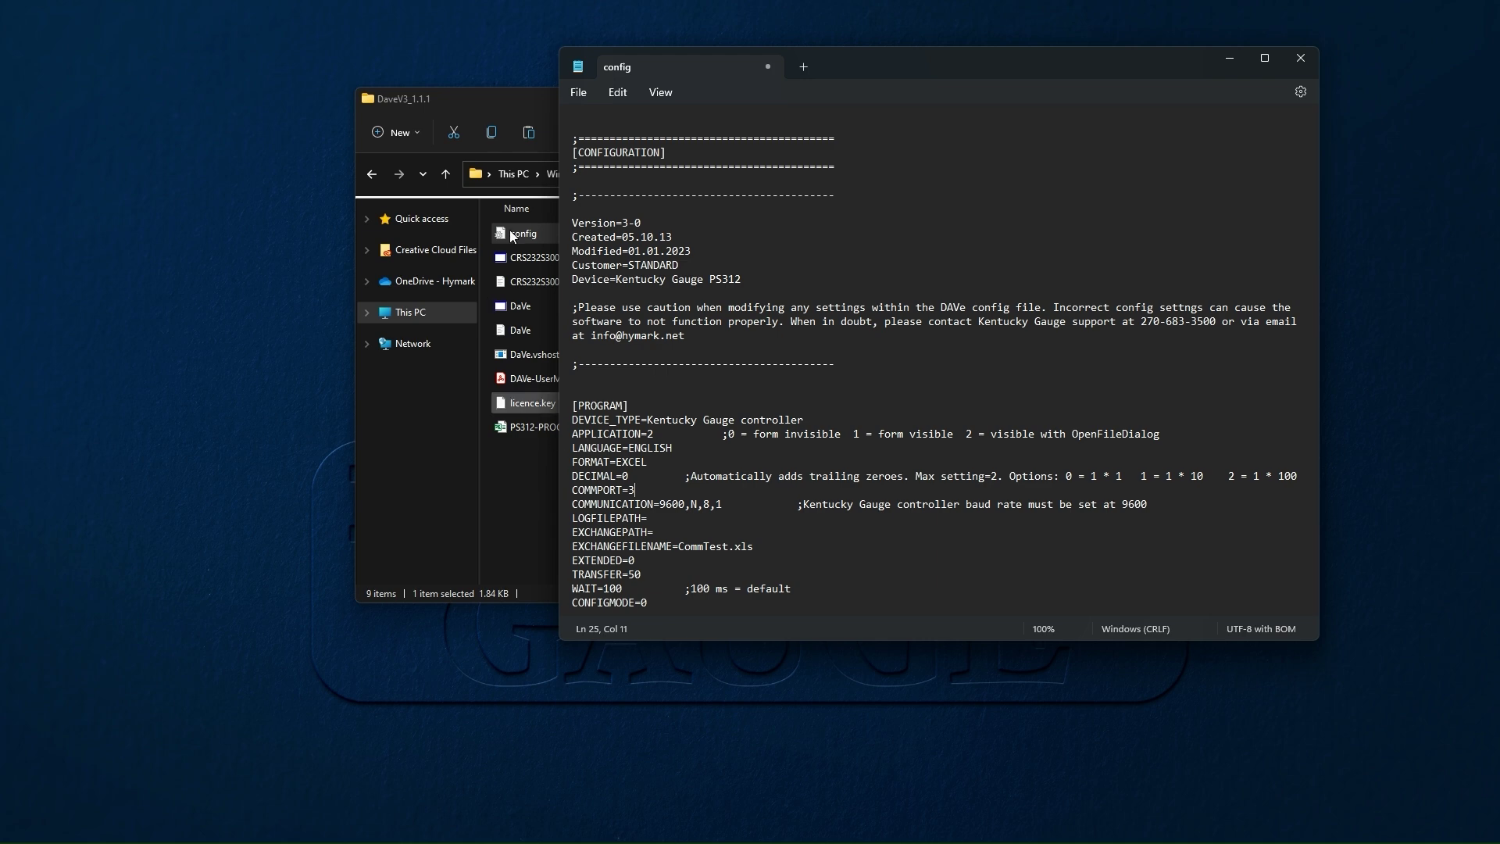
{"action": "left_click", "coordinate": [578, 92]}
{"action": "left_click", "coordinate": [612, 199]}
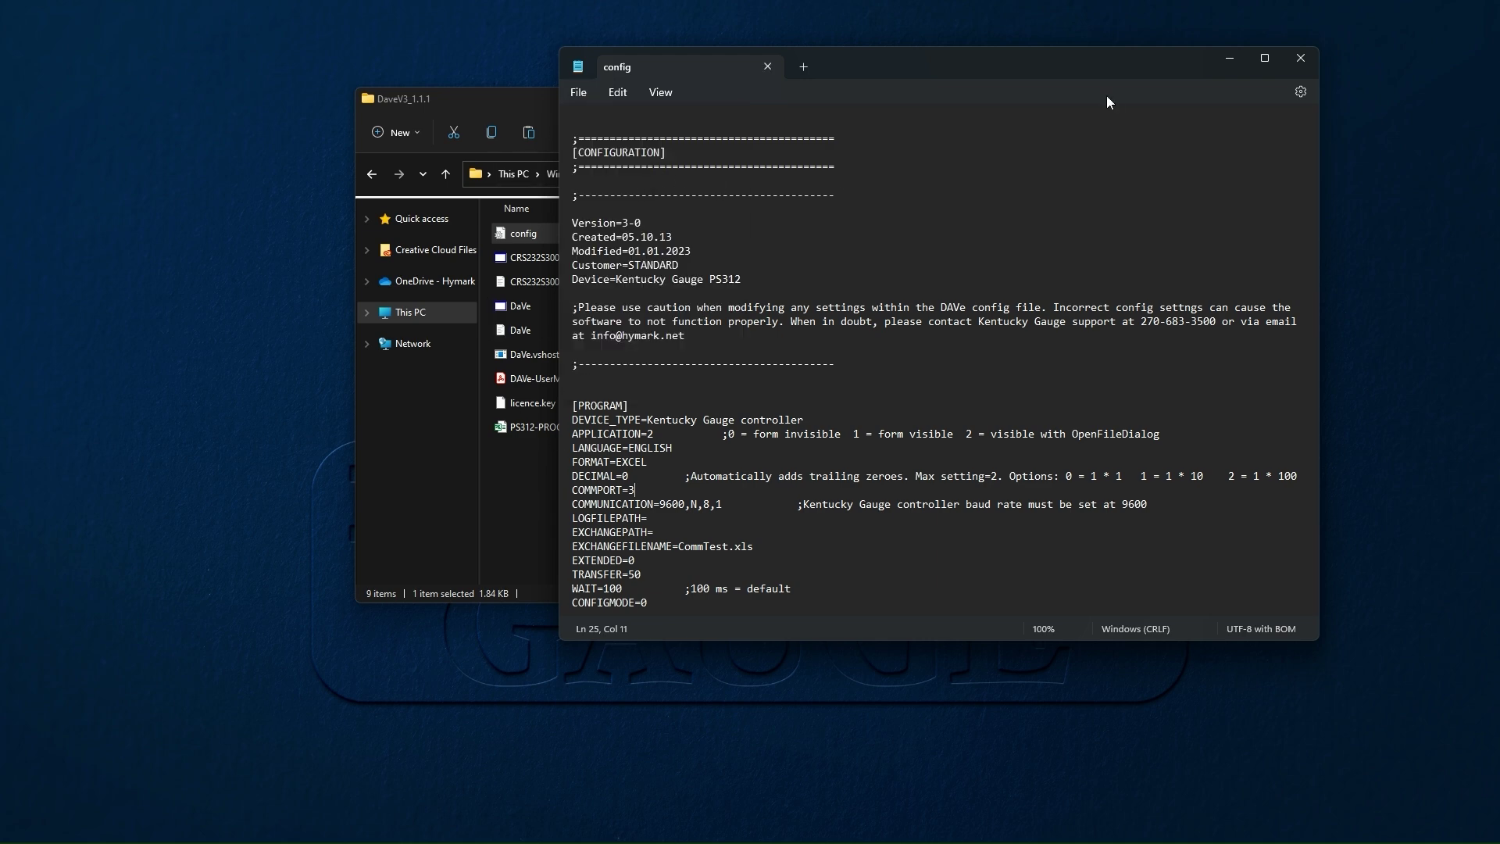
{"action": "left_click", "coordinate": [1300, 59]}
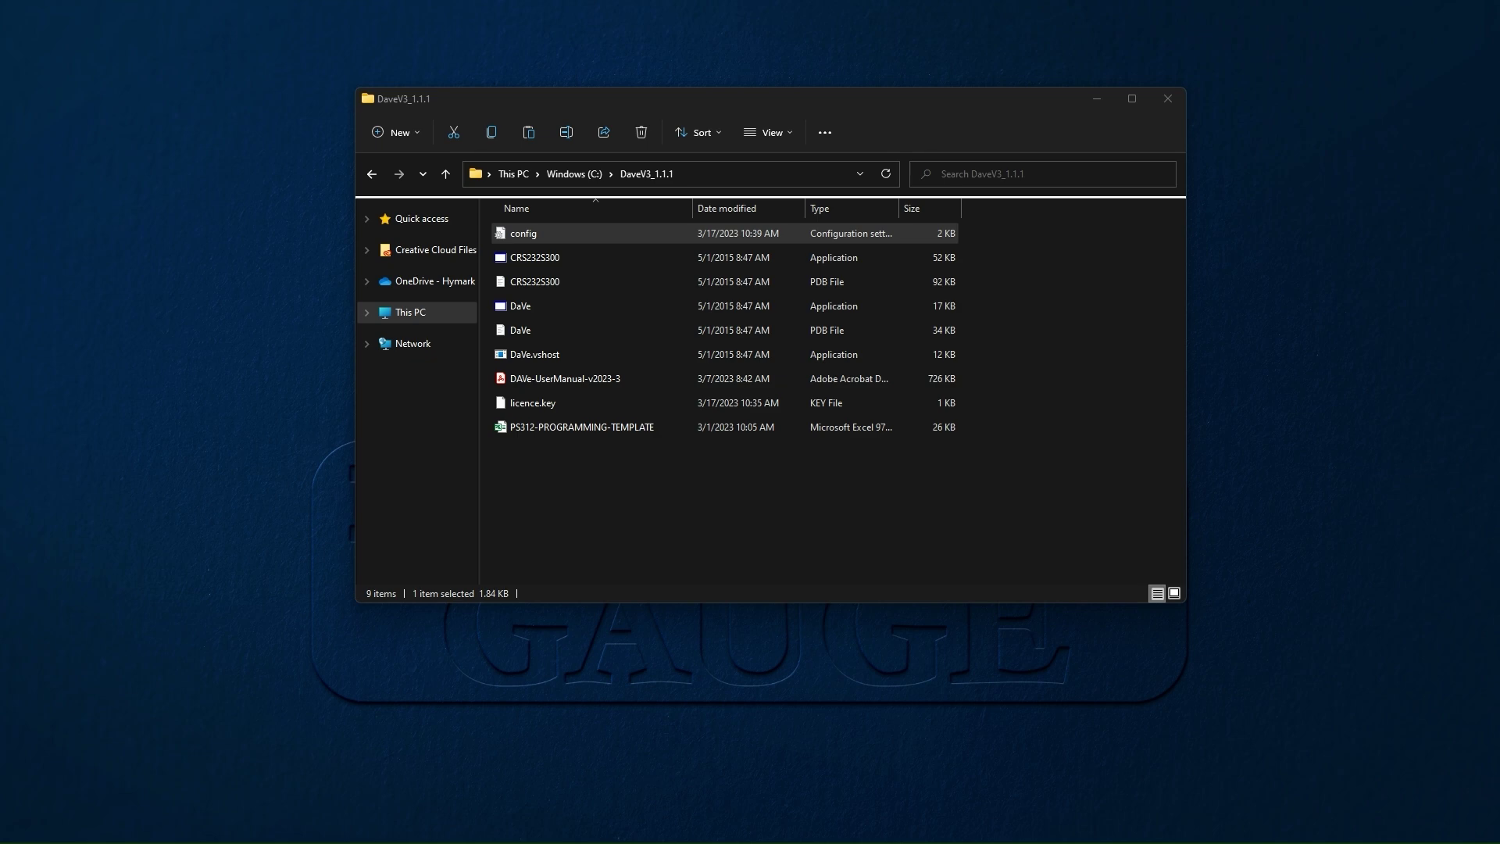
Open the PS312-PROGRAMMING-TEMPLATE workbook full screen to examine its program columns and comment lines
{"action": "double_click", "coordinate": [597, 425]}
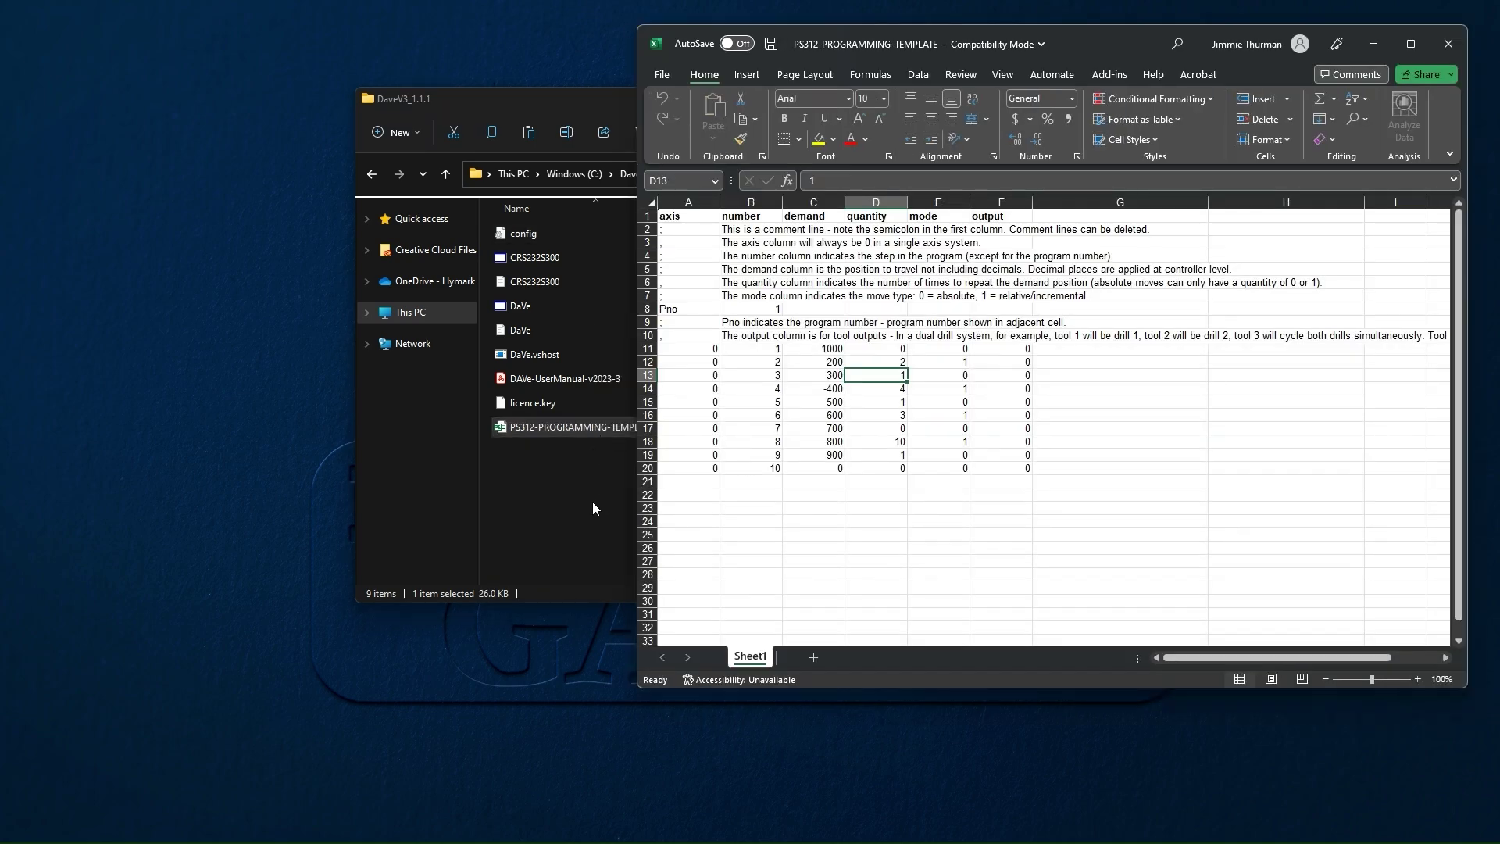
{"action": "left_click", "coordinate": [1420, 47]}
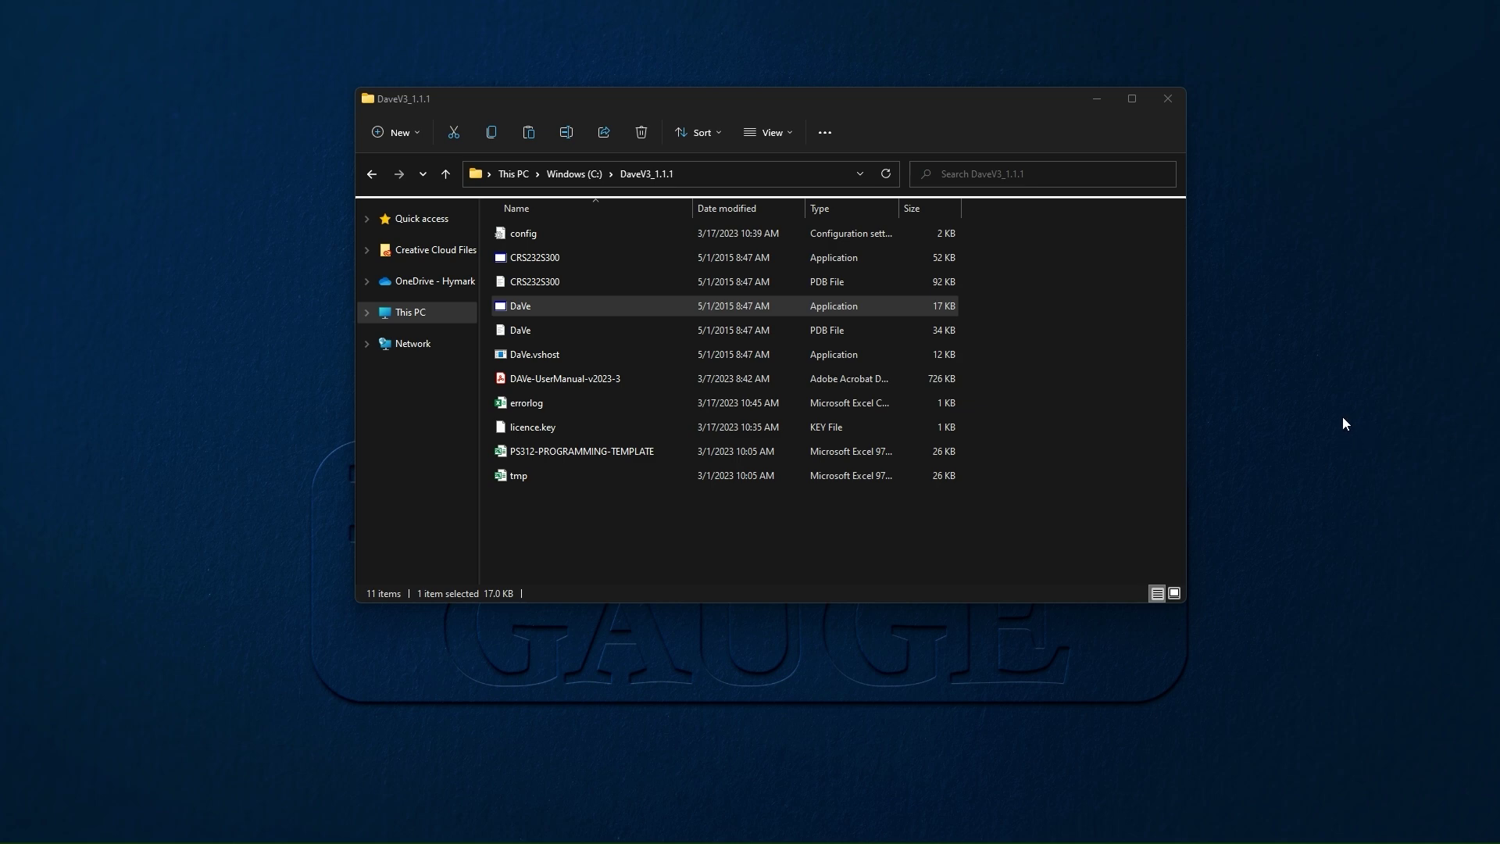
Launch the DaVe application from the DaveV3_1.1.1 folder, dismissing the controller message and starting it again
{"action": "double_click", "coordinate": [538, 306]}
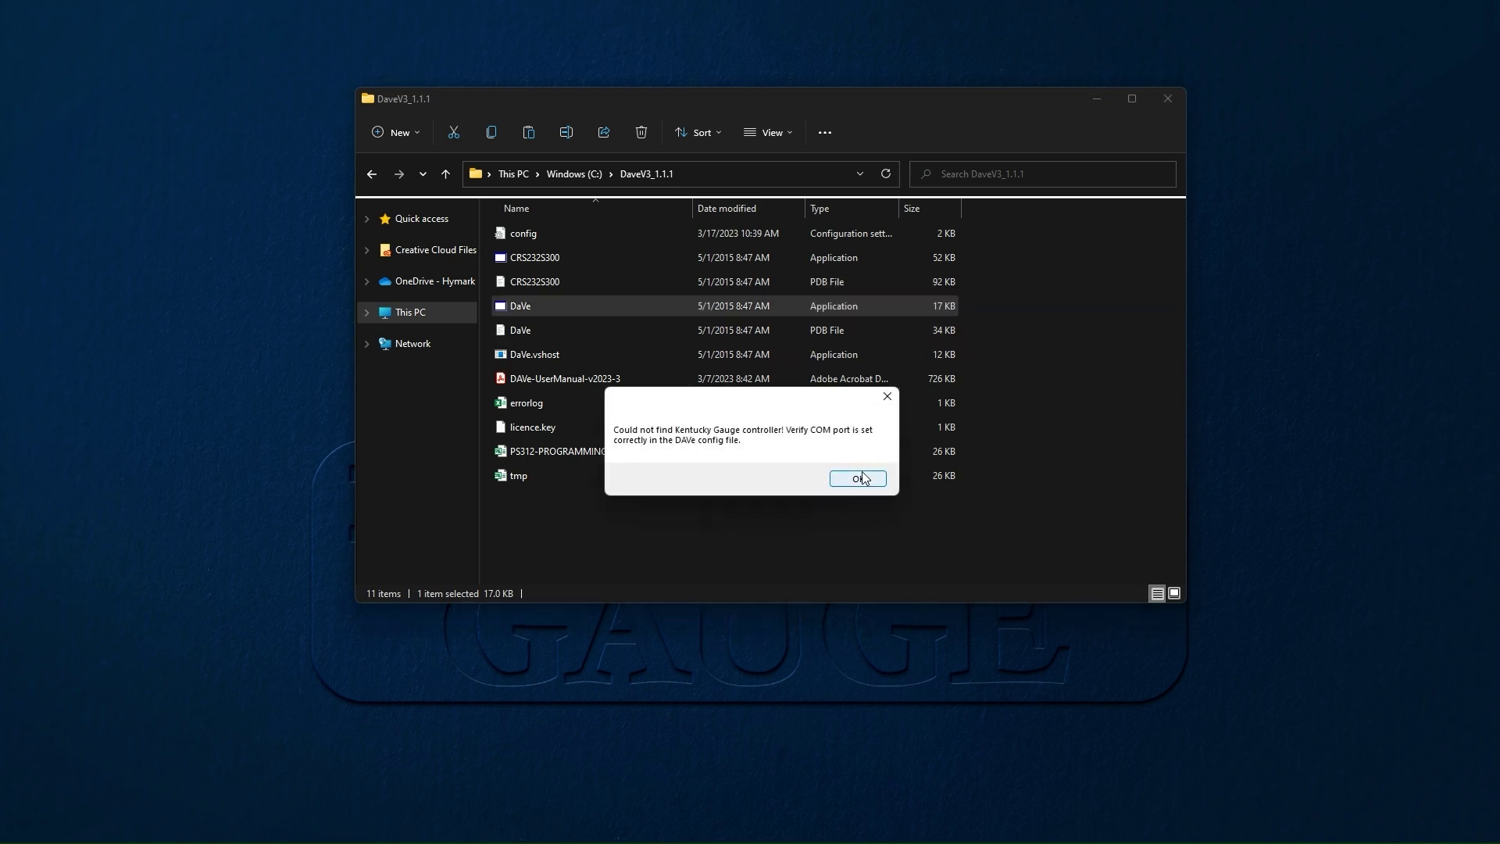
{"action": "left_click", "coordinate": [862, 475]}
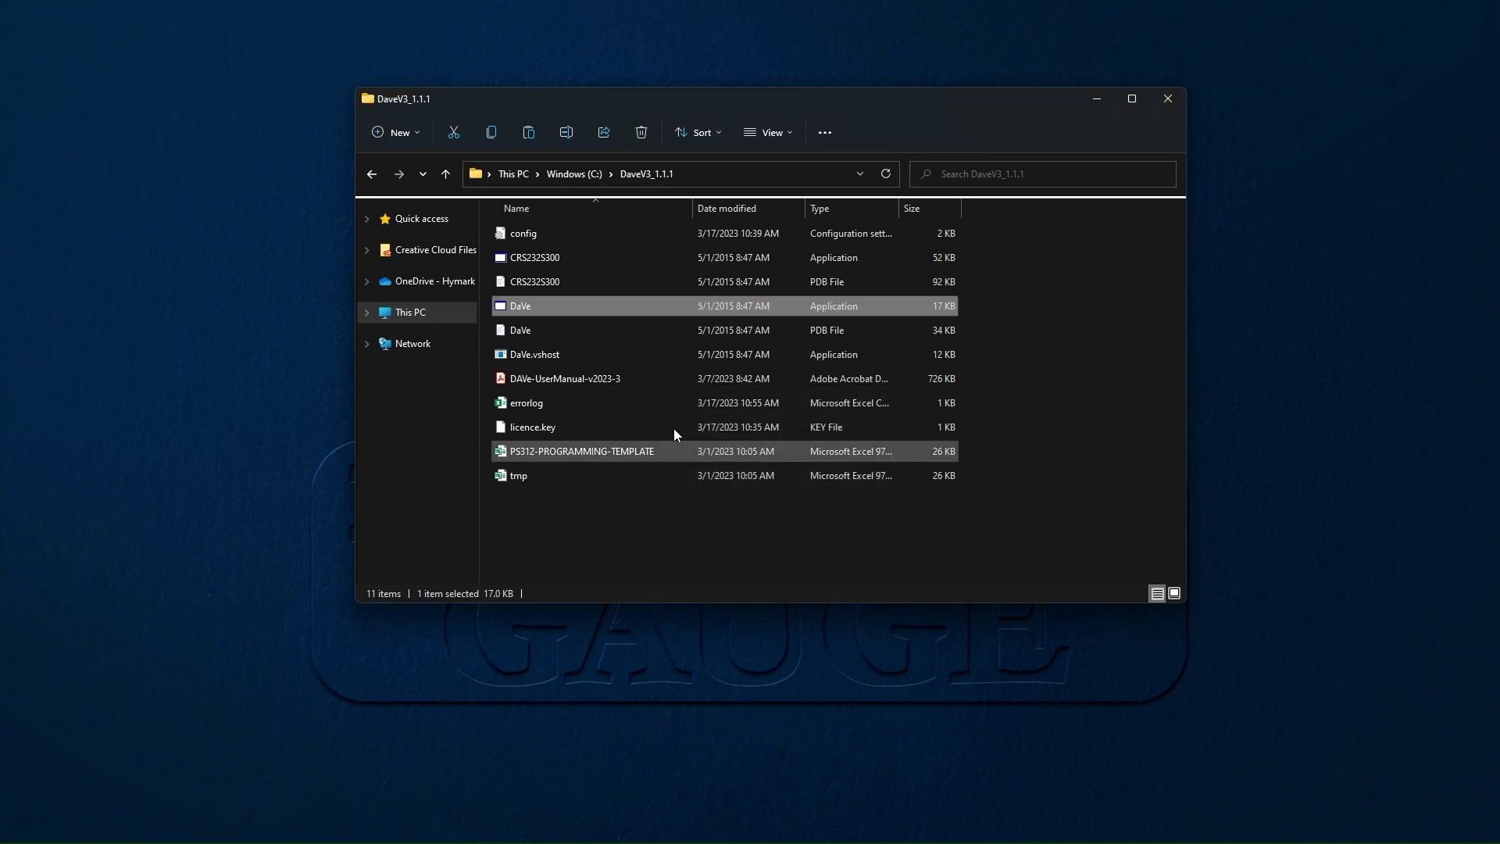
{"action": "double_click", "coordinate": [655, 306]}
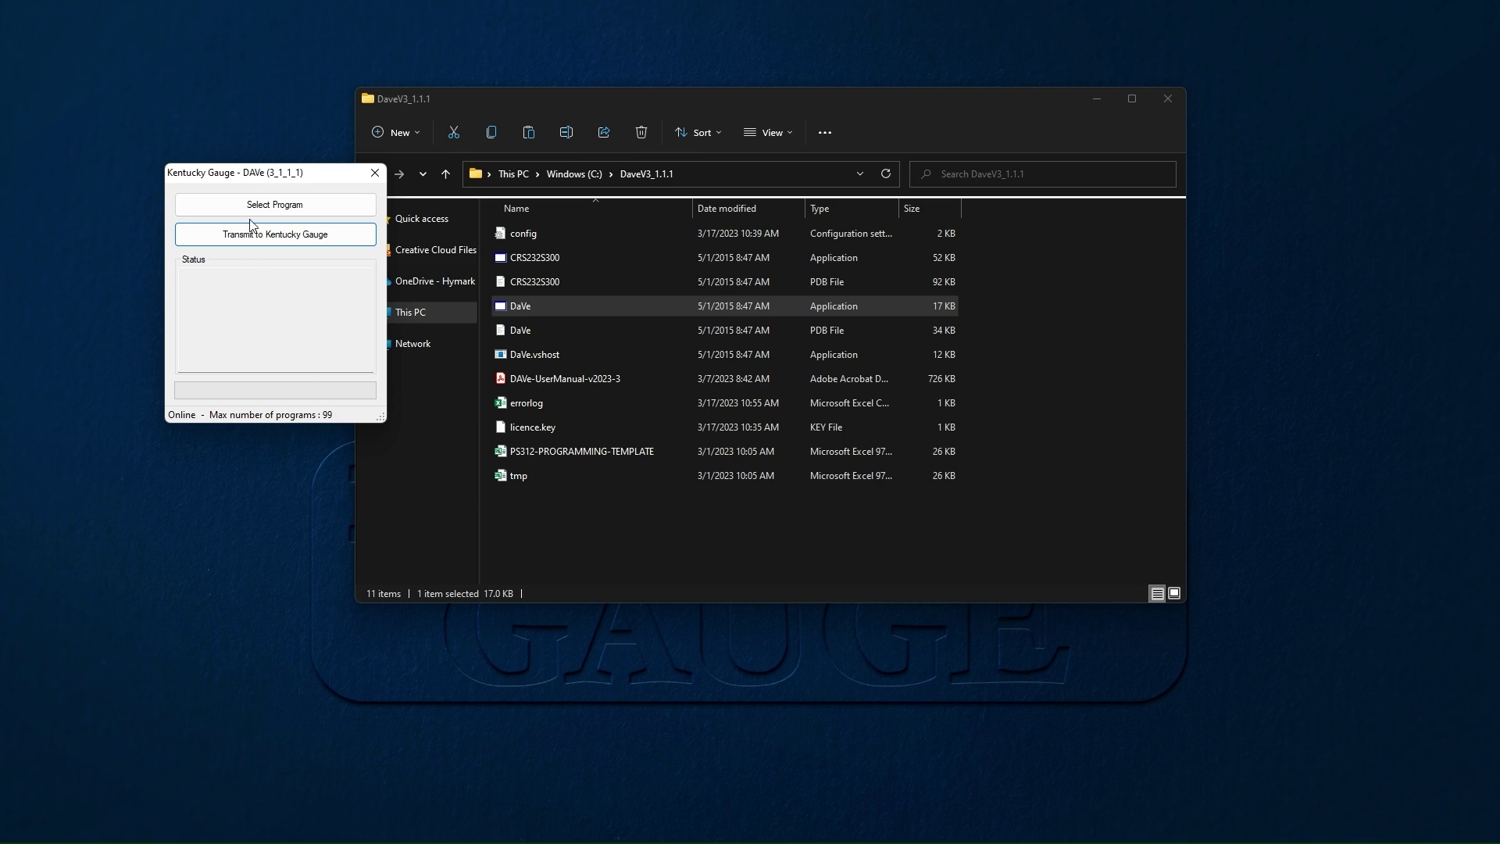
Select PS312-PROGRAMMING-TEMPLATE as the program and transmit it to the Kentucky Gauge controller
{"action": "left_click", "coordinate": [299, 205]}
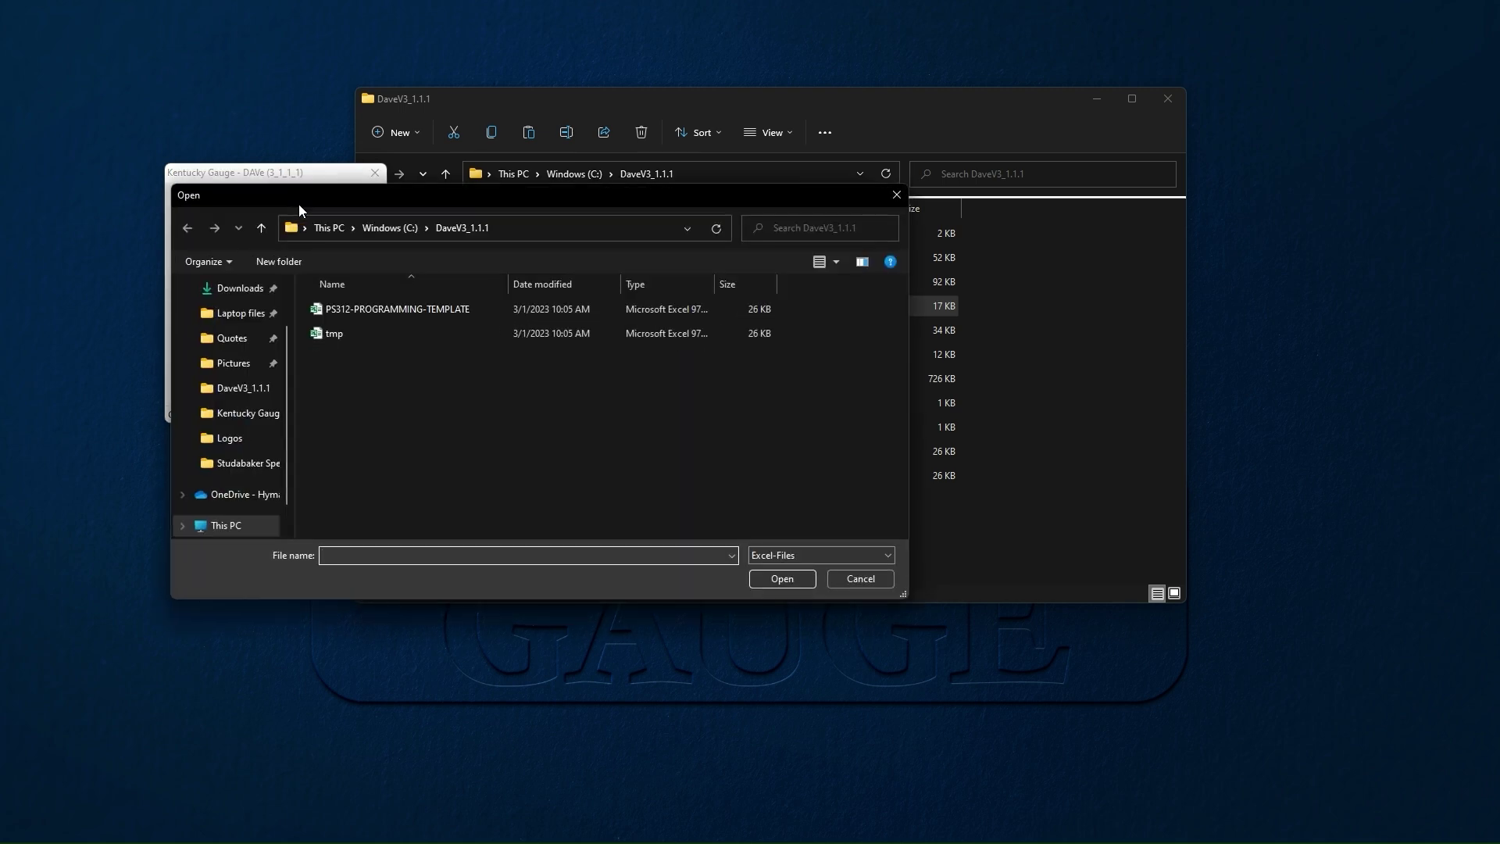
{"action": "left_click", "coordinate": [414, 309]}
{"action": "left_click", "coordinate": [802, 580]}
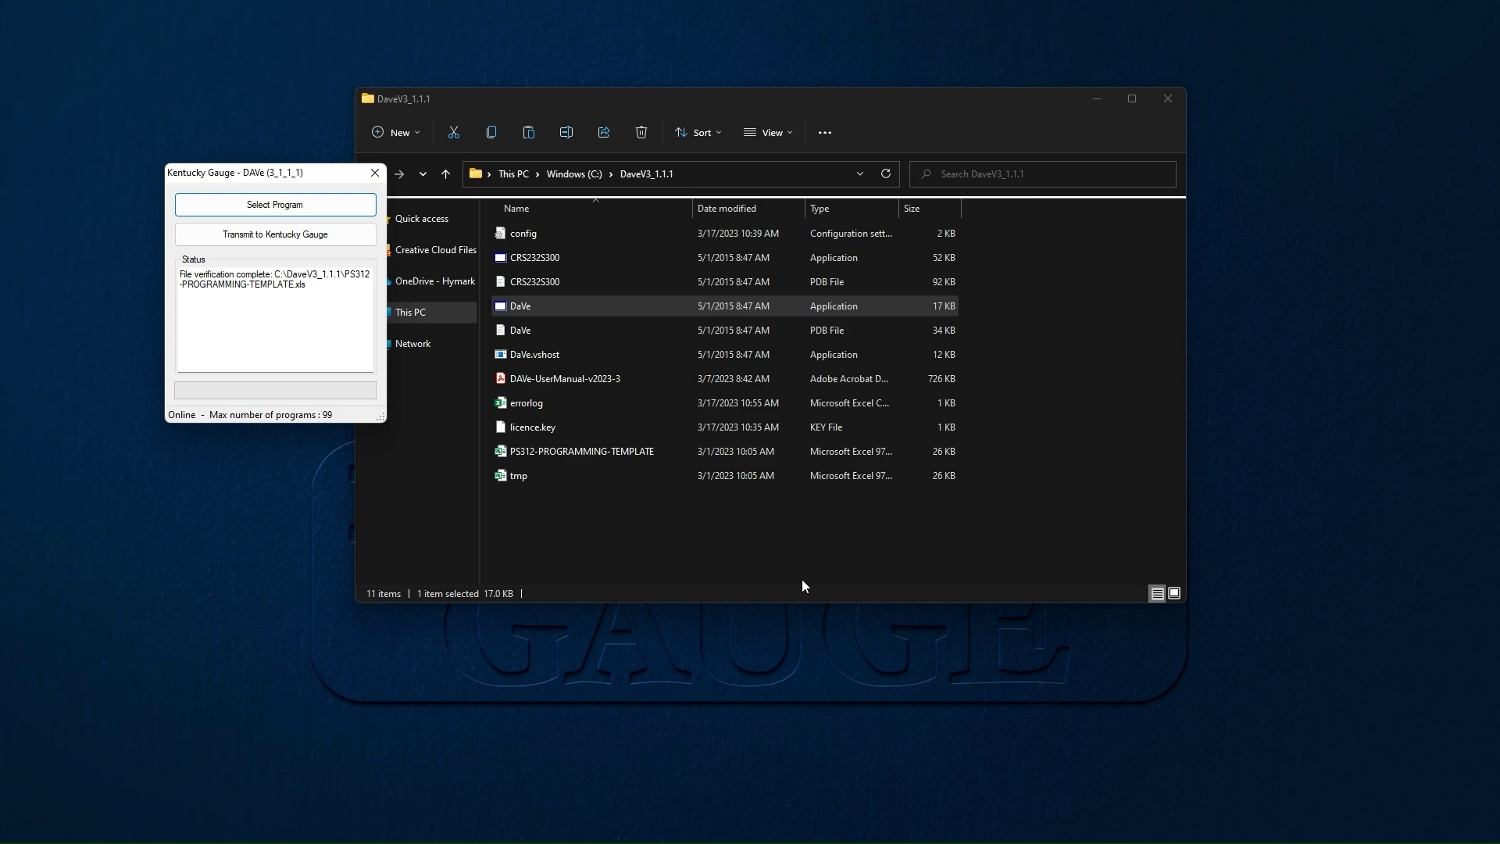
{"action": "left_click", "coordinate": [282, 234]}
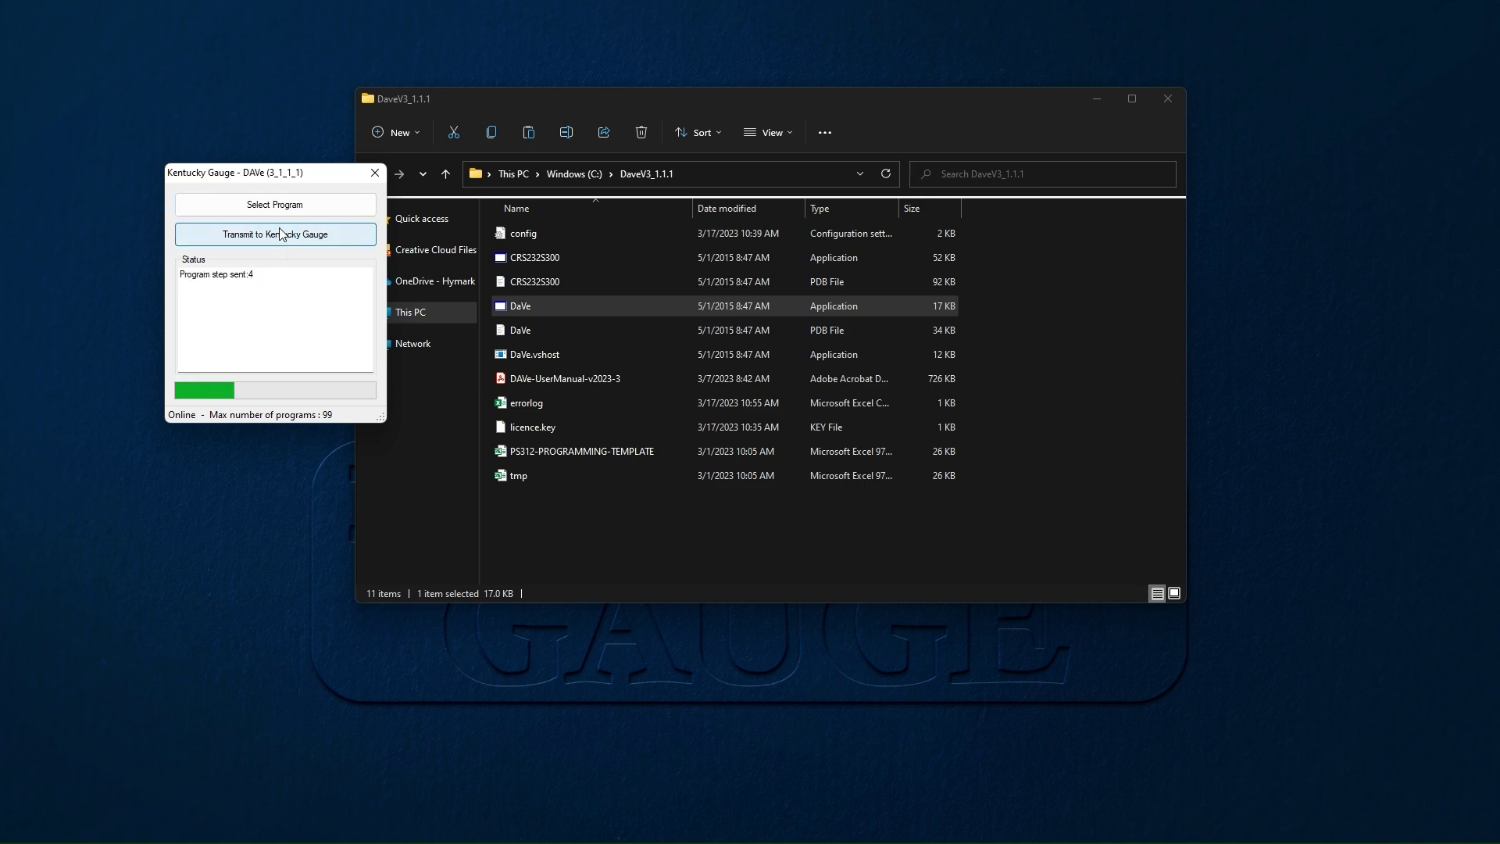